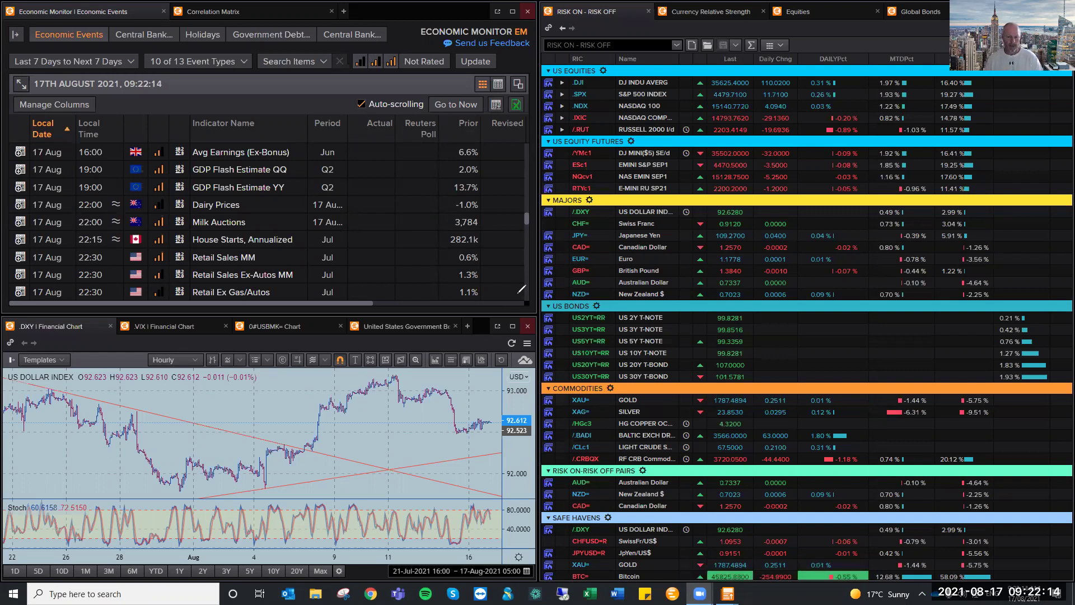
- Annotate the DXY decline, the US equities' daily changes and the British Pound row with freehand arrows and a circle
{"action": "mouse_move", "coordinate": [390, 383]}
{"action": "left_mouse_down"}
{"action": "mouse_move", "coordinate": [441, 392]}
{"action": "mouse_move", "coordinate": [472, 418]}
{"action": "left_mouse_up"}
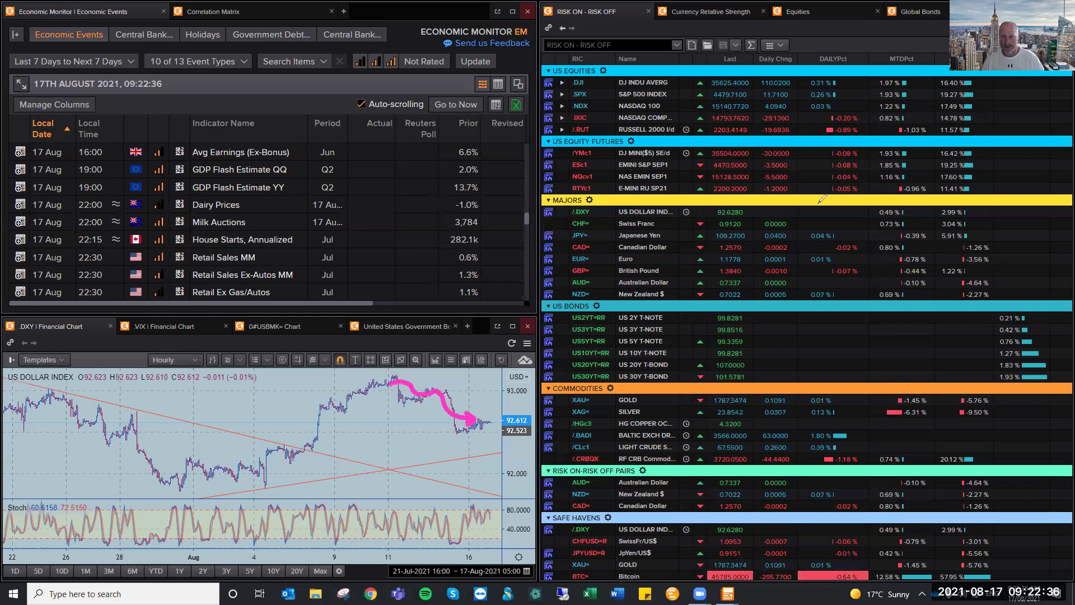
{"action": "left_click_drag", "start_coordinate": [771, 75], "coordinate": [843, 73]}
{"action": "left_click_drag", "start_coordinate": [851, 130], "coordinate": [840, 71]}
{"action": "mouse_move", "coordinate": [905, 203]}
{"action": "left_mouse_down"}
{"action": "mouse_move", "coordinate": [910, 241]}
{"action": "mouse_move", "coordinate": [882, 246]}
{"action": "left_mouse_up"}
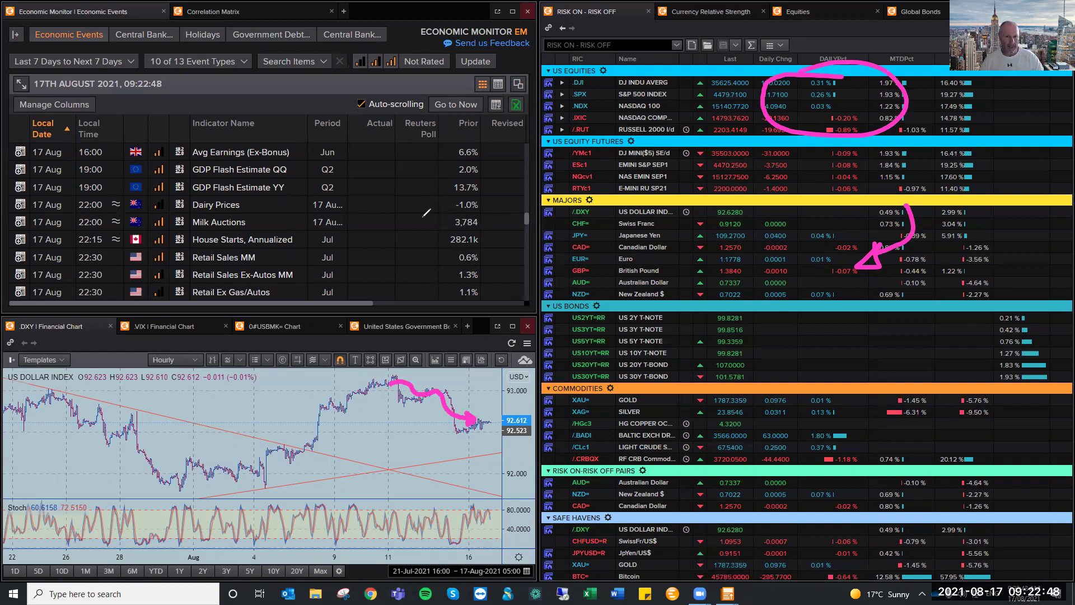
- Mark the 17 Aug UK employment and earnings events with a circle and arrows, and clear the annotations
{"action": "scroll", "coordinate": [300, 232], "scroll_direction": "up", "scroll_amount": 4}
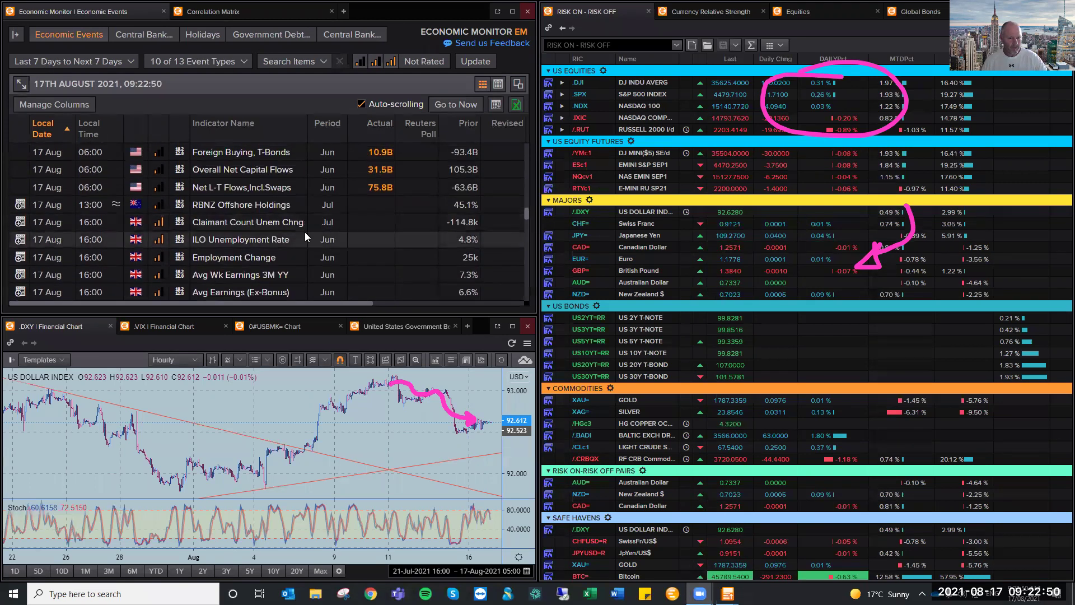
{"action": "scroll", "coordinate": [307, 232], "scroll_direction": "down", "scroll_amount": 3}
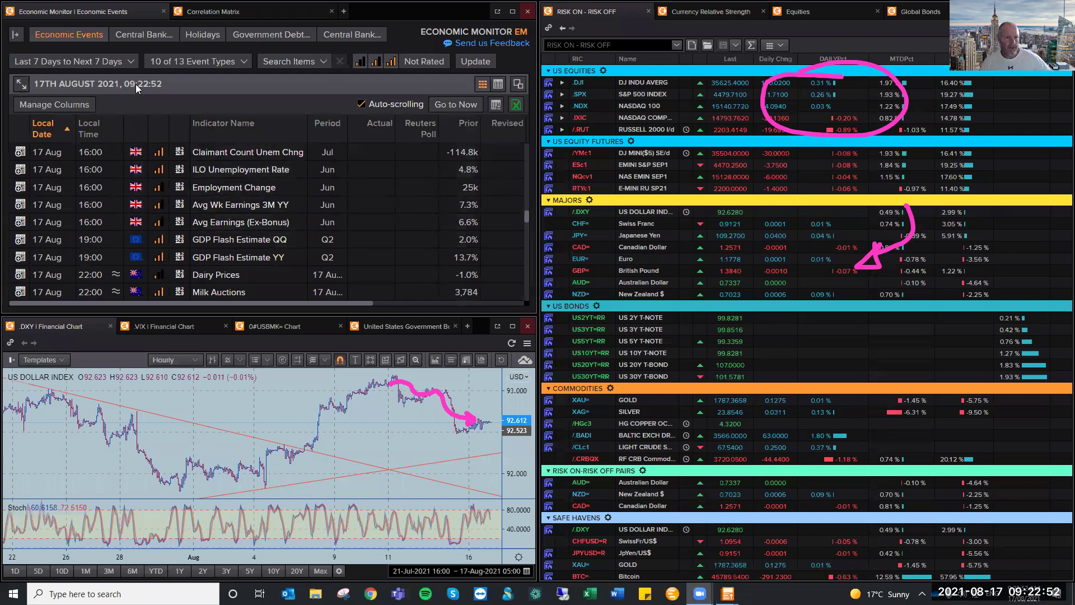
{"action": "mouse_move", "coordinate": [291, 133]}
{"action": "left_mouse_down"}
{"action": "mouse_move", "coordinate": [112, 204]}
{"action": "mouse_move", "coordinate": [359, 137]}
{"action": "left_mouse_up"}
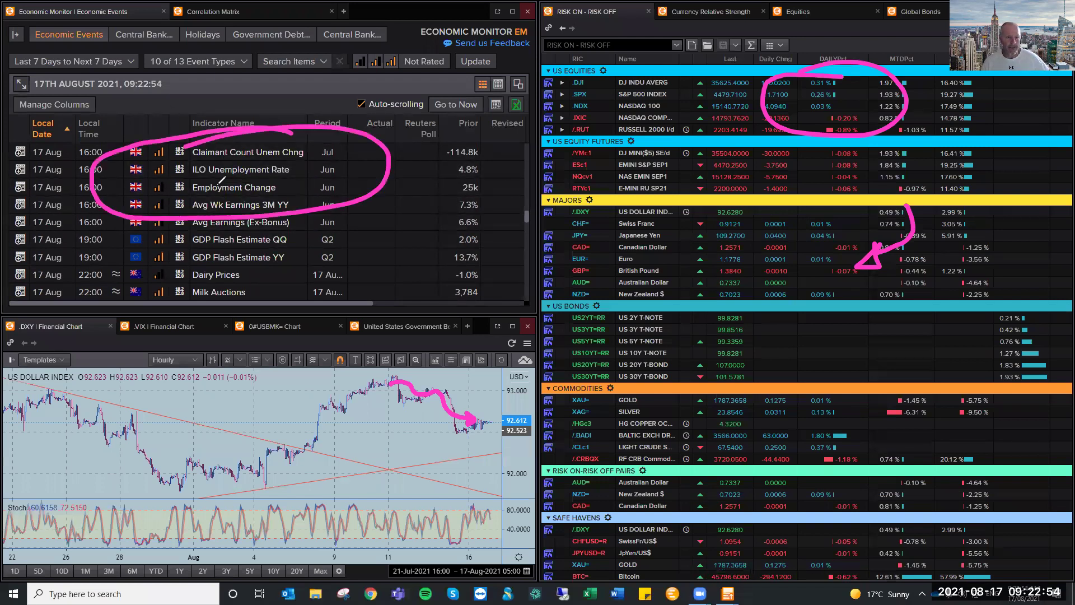
{"action": "left_click_drag", "start_coordinate": [458, 104], "coordinate": [430, 145]}
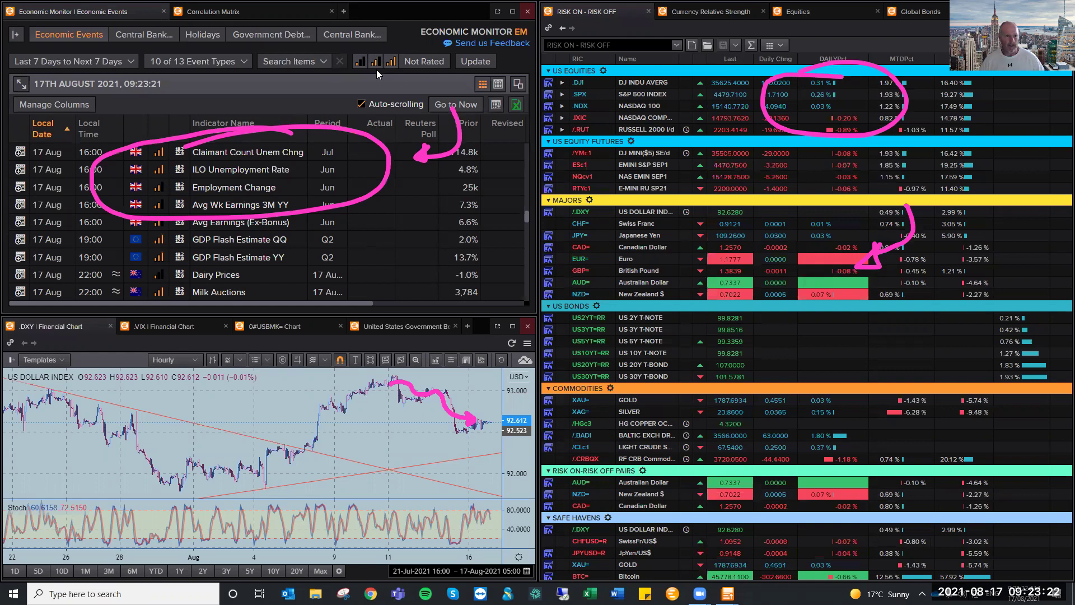
{"action": "mouse_move", "coordinate": [381, 159]}
{"action": "left_mouse_down"}
{"action": "mouse_move", "coordinate": [311, 183]}
{"action": "mouse_move", "coordinate": [319, 196]}
{"action": "left_mouse_up"}
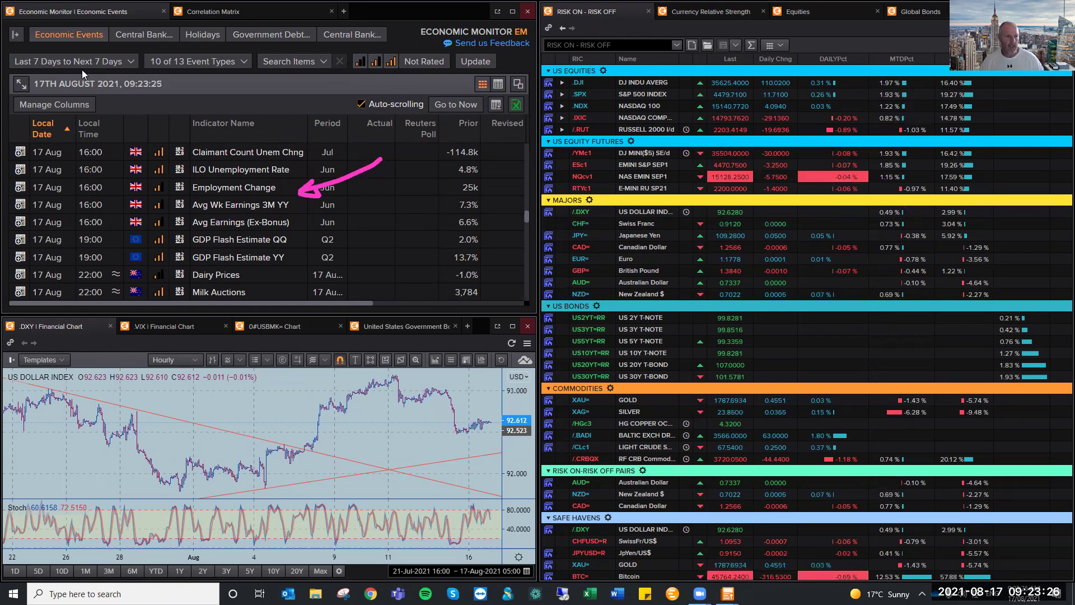
{"action": "key", "text": "Escape"}
- Circle the 17 Aug 22:30 US retail sales events, point an arrow at them, and clear the annotations
{"action": "scroll", "coordinate": [229, 197], "scroll_direction": "down", "scroll_amount": 3}
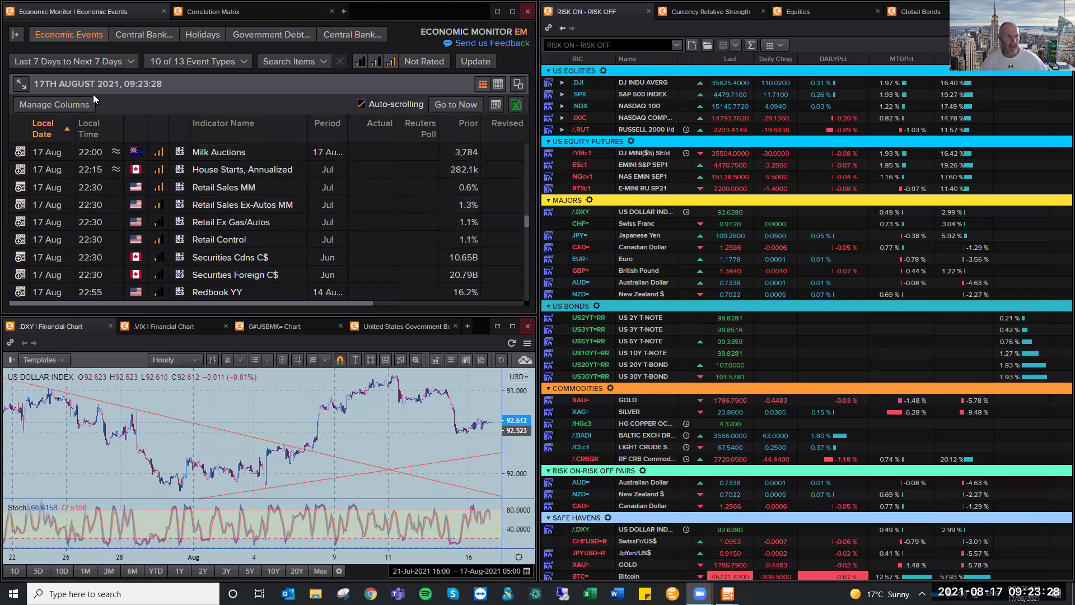
{"action": "left_click_drag", "start_coordinate": [288, 156], "coordinate": [80, 191]}
{"action": "mouse_move", "coordinate": [166, 242]}
{"action": "left_mouse_down"}
{"action": "mouse_move", "coordinate": [322, 187]}
{"action": "mouse_move", "coordinate": [179, 152]}
{"action": "left_mouse_up"}
{"action": "left_click_drag", "start_coordinate": [383, 152], "coordinate": [339, 193]}
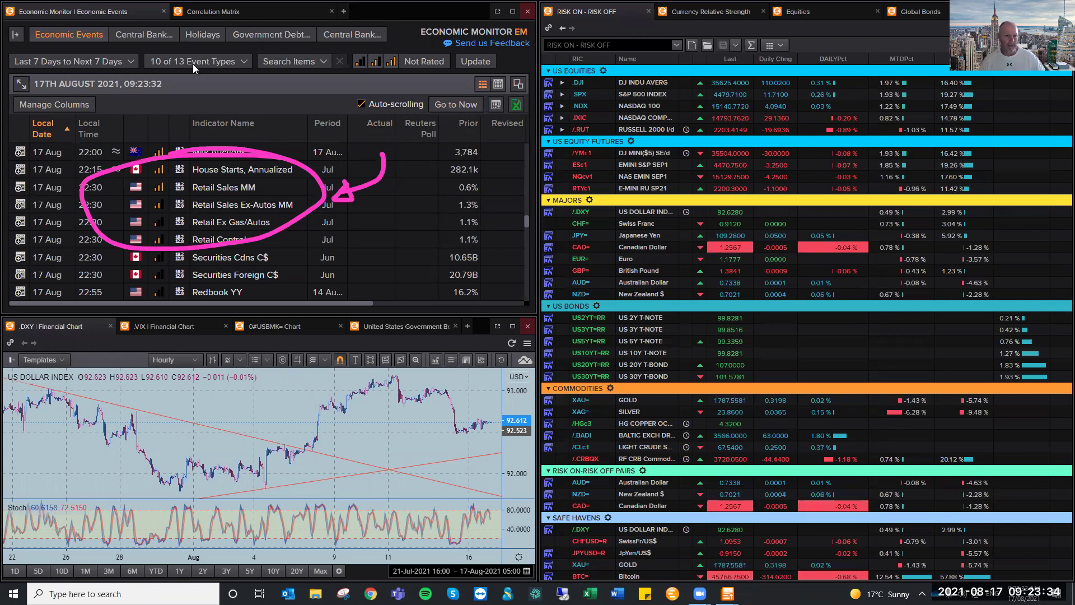
{"action": "key", "text": "Escape"}
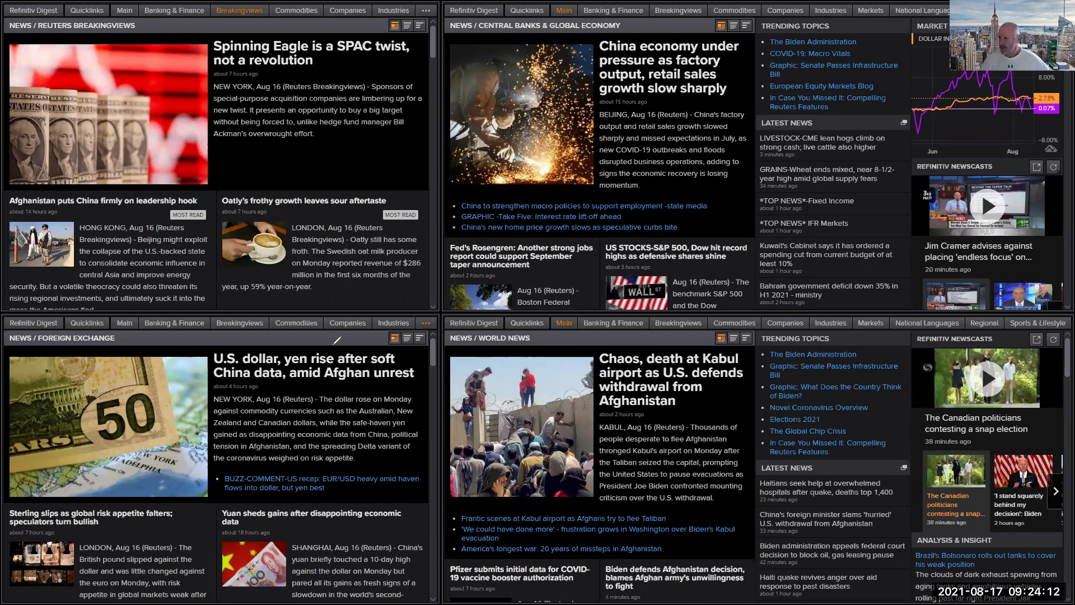
- Circle the China economy headline with an arrow pointing at it, and mark the foreign exchange lead story
{"action": "mouse_move", "coordinate": [671, 31]}
{"action": "left_mouse_down"}
{"action": "mouse_move", "coordinate": [630, 30]}
{"action": "mouse_move", "coordinate": [717, 119]}
{"action": "left_mouse_up"}
{"action": "left_click_drag", "start_coordinate": [832, 59], "coordinate": [573, 20]}
{"action": "mouse_move", "coordinate": [877, 48]}
{"action": "left_mouse_down"}
{"action": "mouse_move", "coordinate": [777, 76]}
{"action": "mouse_move", "coordinate": [792, 80]}
{"action": "left_mouse_up"}
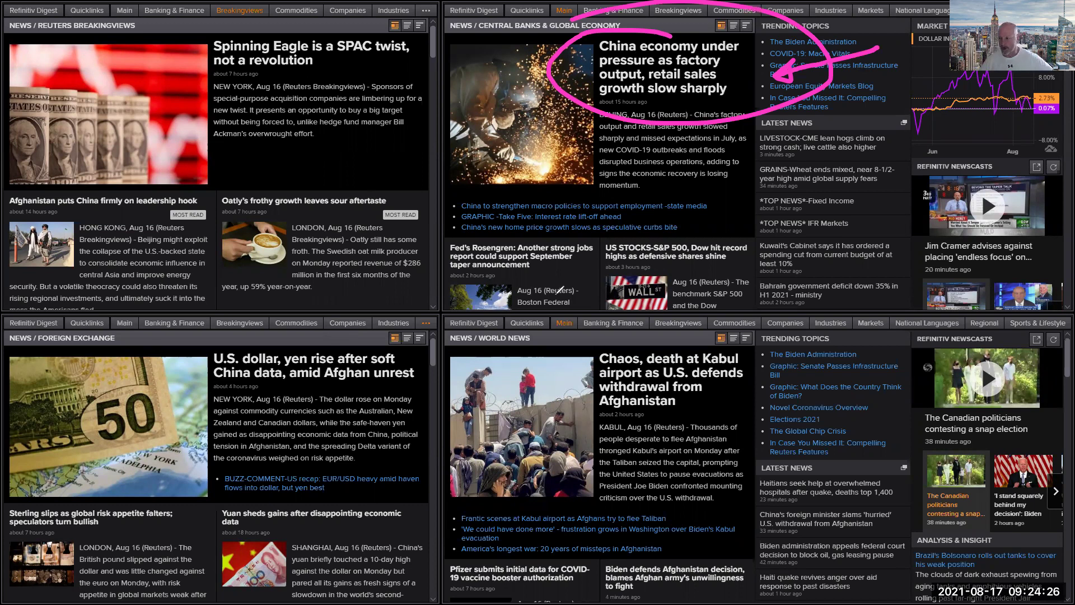
{"action": "mouse_move", "coordinate": [182, 486]}
{"action": "left_mouse_down"}
{"action": "mouse_move", "coordinate": [4, 496]}
{"action": "mouse_move", "coordinate": [148, 542]}
{"action": "mouse_move", "coordinate": [210, 440]}
{"action": "mouse_move", "coordinate": [179, 481]}
{"action": "mouse_move", "coordinate": [206, 455]}
{"action": "left_mouse_up"}
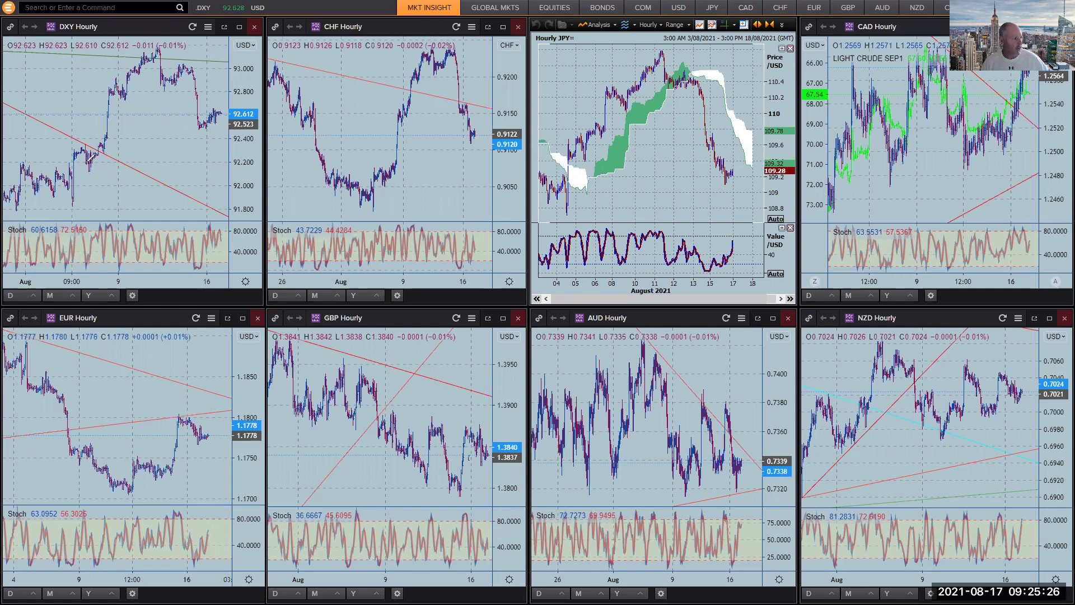
- Annotate the DXY hourly chart with an arrow along the August rise, a circle at the peak and an arrow along the fall
{"action": "left_click_drag", "start_coordinate": [38, 168], "coordinate": [121, 128]}
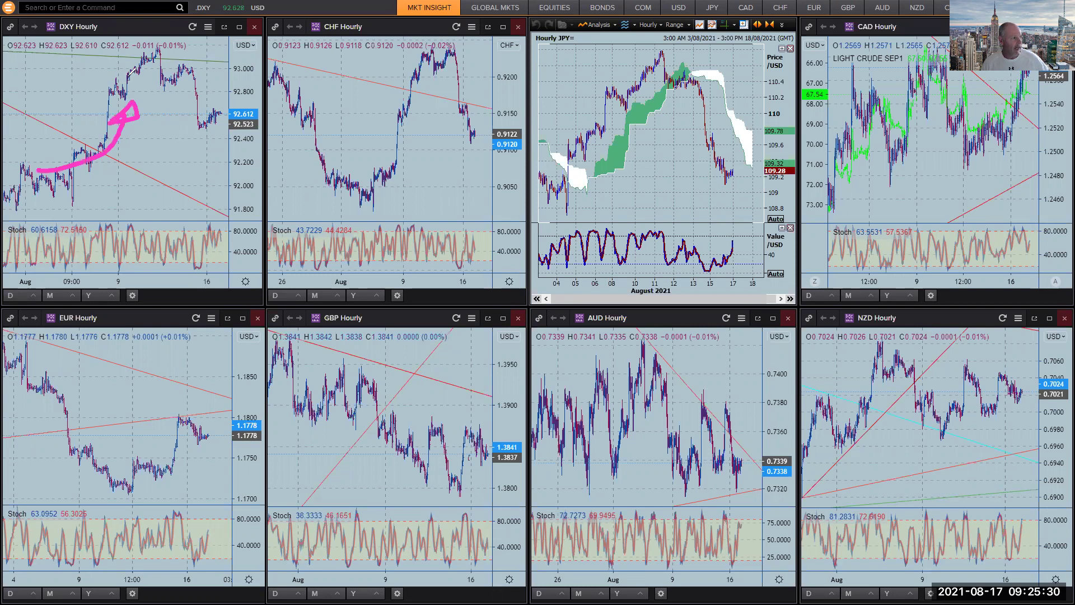
{"action": "left_click_drag", "start_coordinate": [144, 45], "coordinate": [166, 58]}
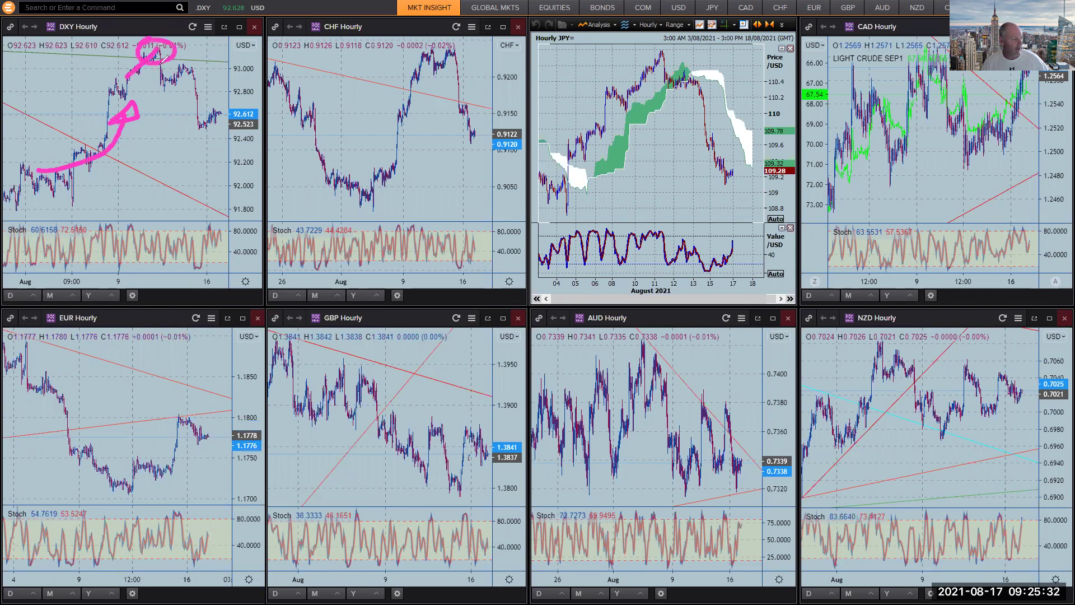
{"action": "left_click_drag", "start_coordinate": [202, 116], "coordinate": [226, 108]}
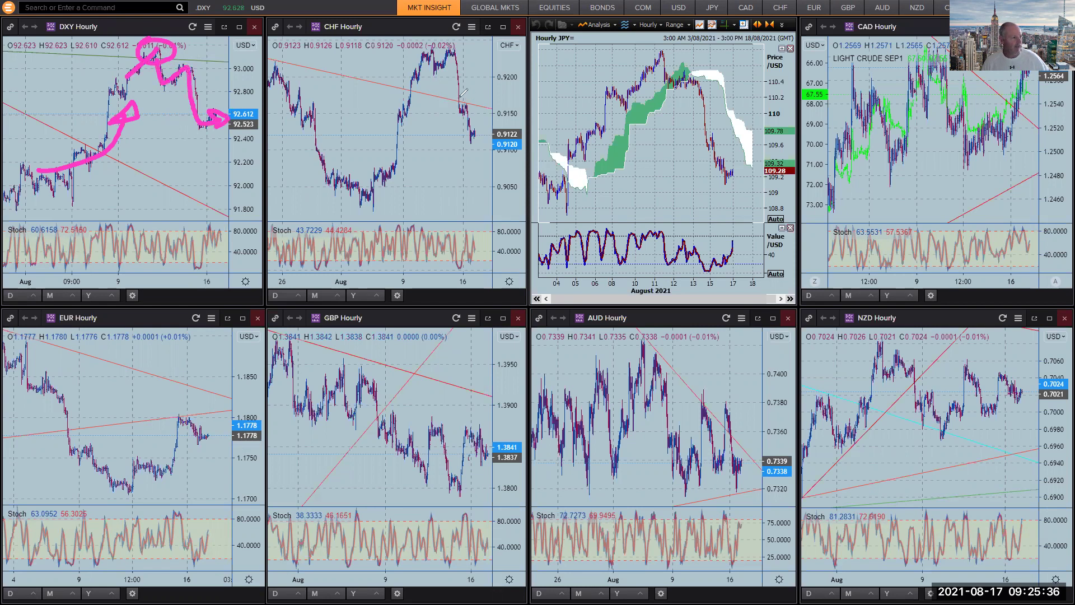
- Draw trend arrows on the CHF, JPY and CAD hourly charts and circle the crude oil price on the CAD chart
{"action": "mouse_move", "coordinate": [393, 113]}
{"action": "left_mouse_down"}
{"action": "mouse_move", "coordinate": [423, 62]}
{"action": "mouse_move", "coordinate": [466, 102]}
{"action": "left_mouse_up"}
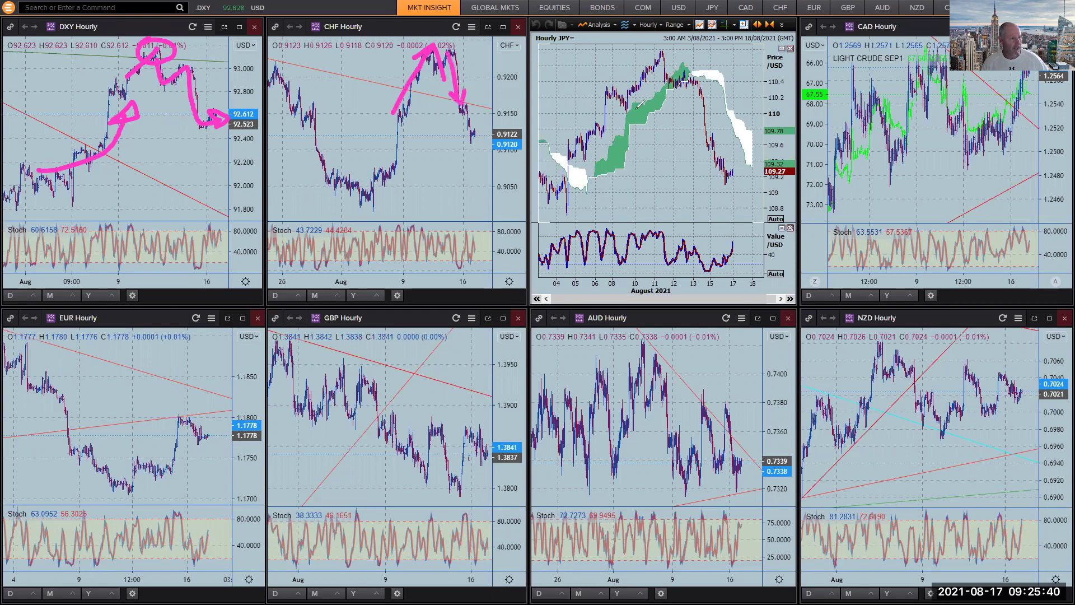
{"action": "mouse_move", "coordinate": [641, 105]}
{"action": "left_mouse_down"}
{"action": "mouse_move", "coordinate": [661, 85]}
{"action": "mouse_move", "coordinate": [710, 146]}
{"action": "mouse_move", "coordinate": [723, 139]}
{"action": "left_mouse_up"}
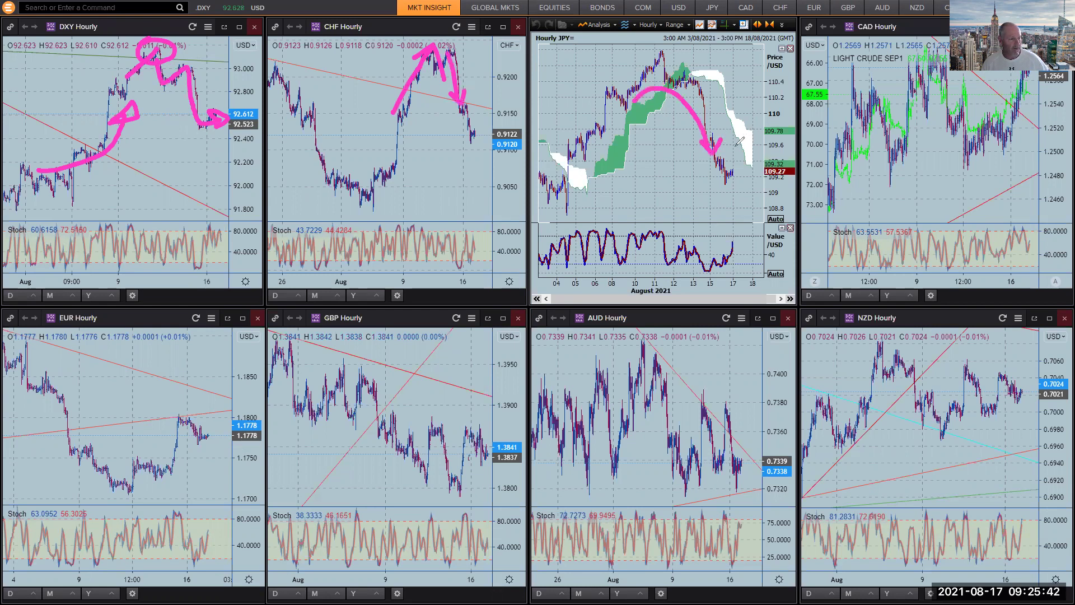
{"action": "left_click_drag", "start_coordinate": [952, 136], "coordinate": [1022, 90]}
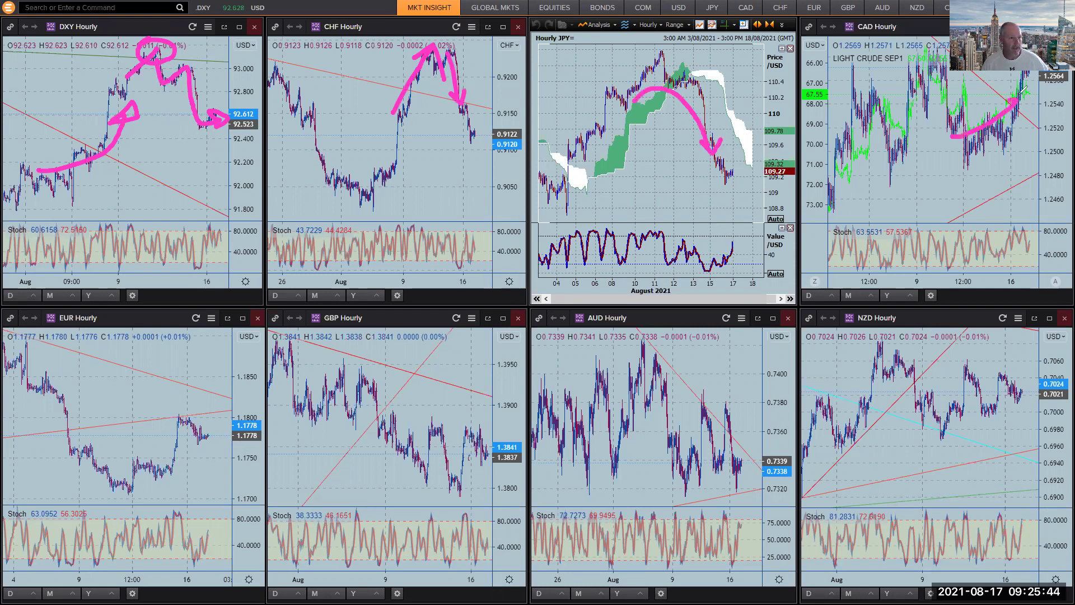
{"action": "mouse_move", "coordinate": [827, 84]}
{"action": "left_mouse_down"}
{"action": "mouse_move", "coordinate": [806, 95]}
{"action": "mouse_move", "coordinate": [838, 83]}
{"action": "left_mouse_up"}
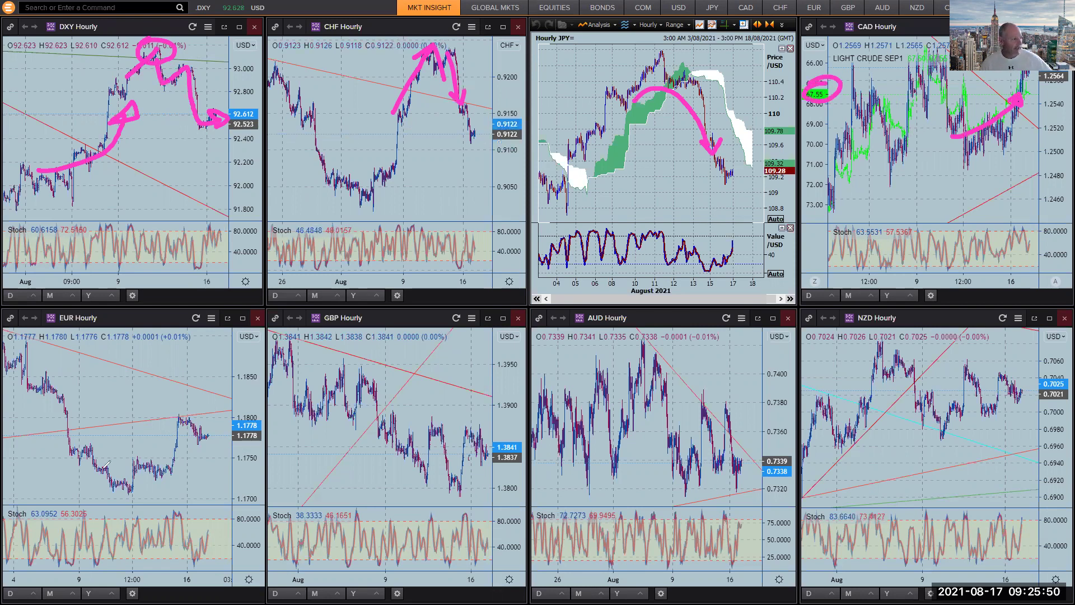
- Draw arrows showing recent direction on the EUR, NZD, AUD and GBP hourly charts, and clear all annotations
{"action": "left_click_drag", "start_coordinate": [175, 447], "coordinate": [186, 433]}
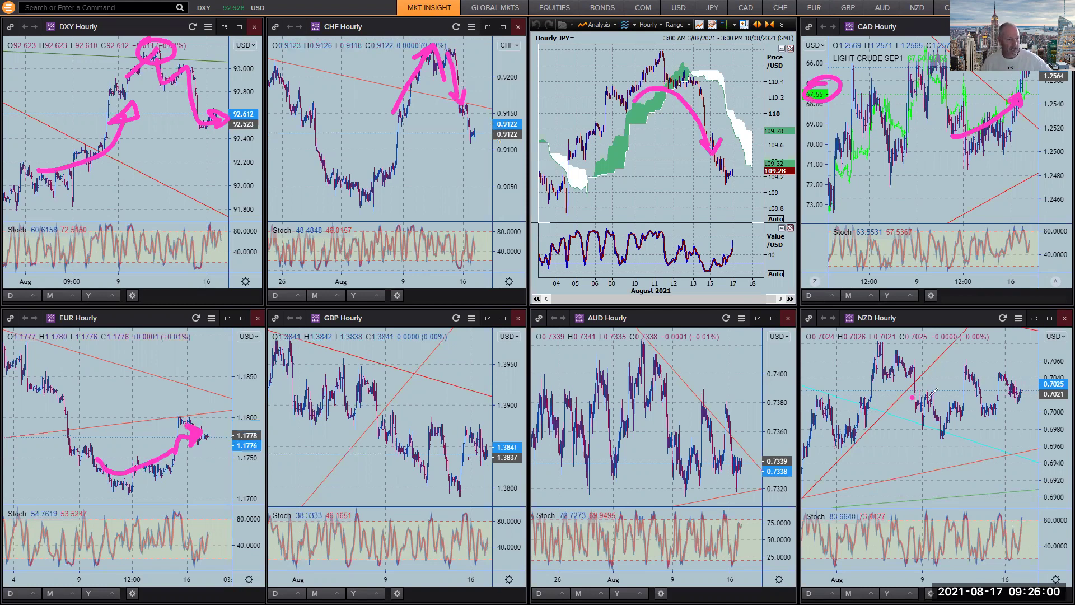
{"action": "left_click_drag", "start_coordinate": [912, 398], "coordinate": [984, 397]}
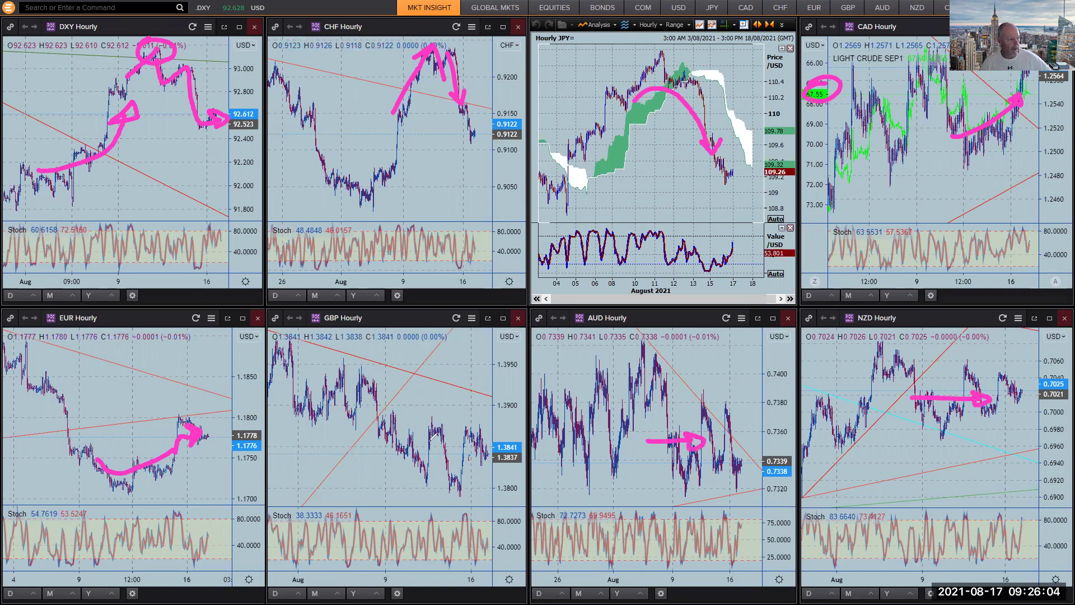
{"action": "left_click", "coordinate": [375, 425]}
{"action": "left_click_drag", "start_coordinate": [418, 455], "coordinate": [456, 458]}
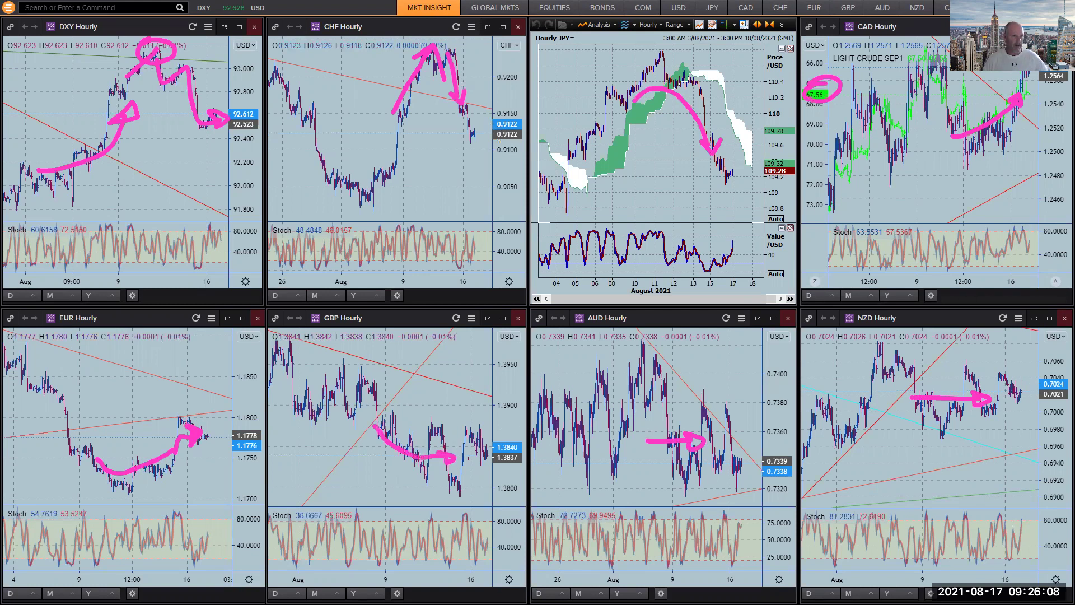
{"action": "key", "text": "Escape"}
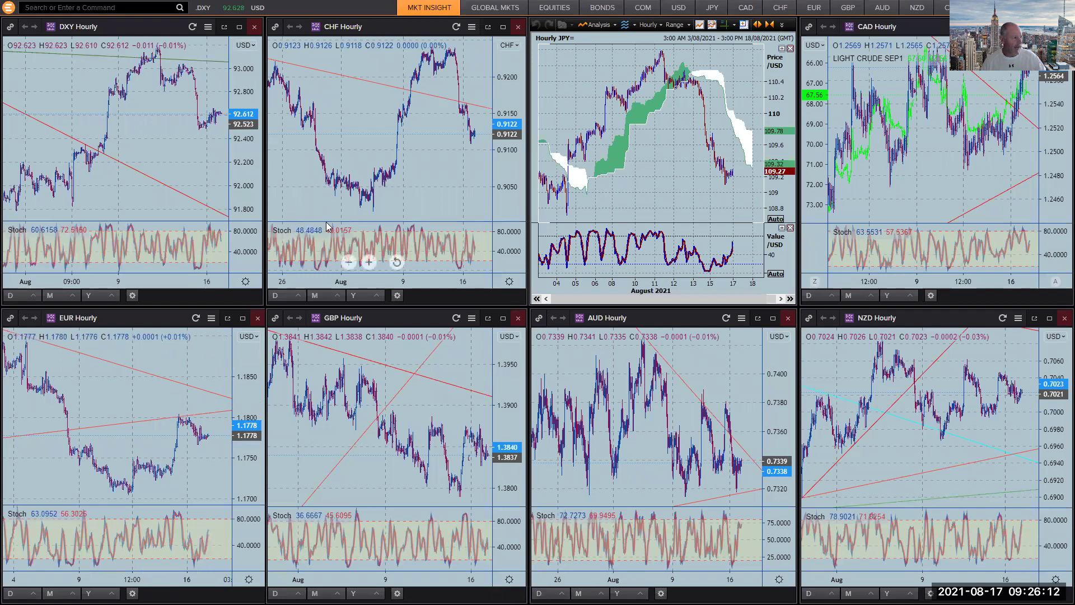
- Maximize the DXY Hourly chart and show its chart toolbar
{"action": "scroll", "coordinate": [190, 139], "scroll_direction": "down", "scroll_amount": 2}
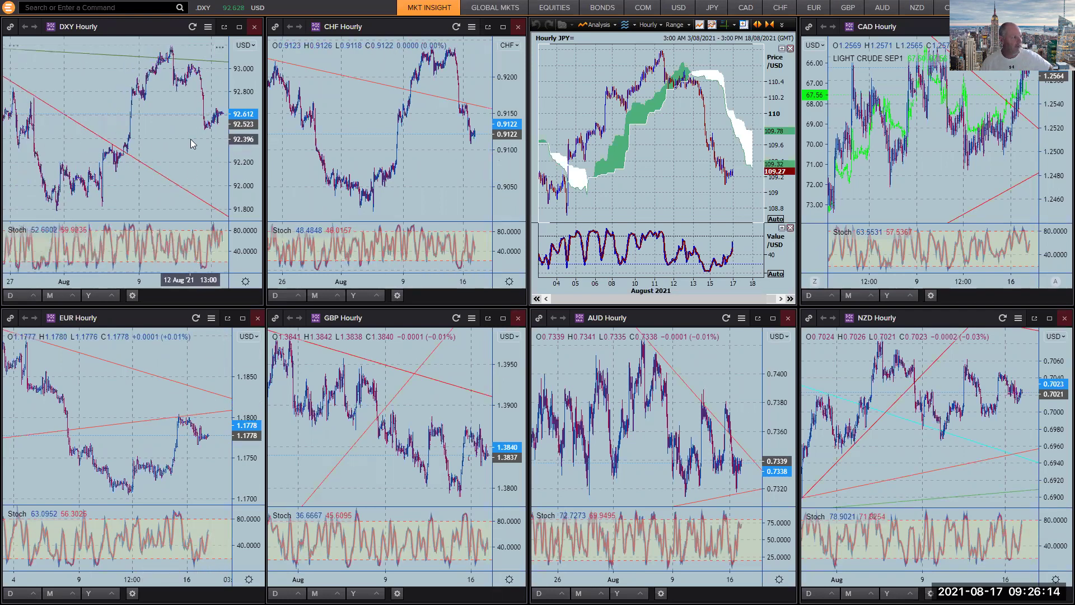
{"action": "left_click", "coordinate": [239, 27]}
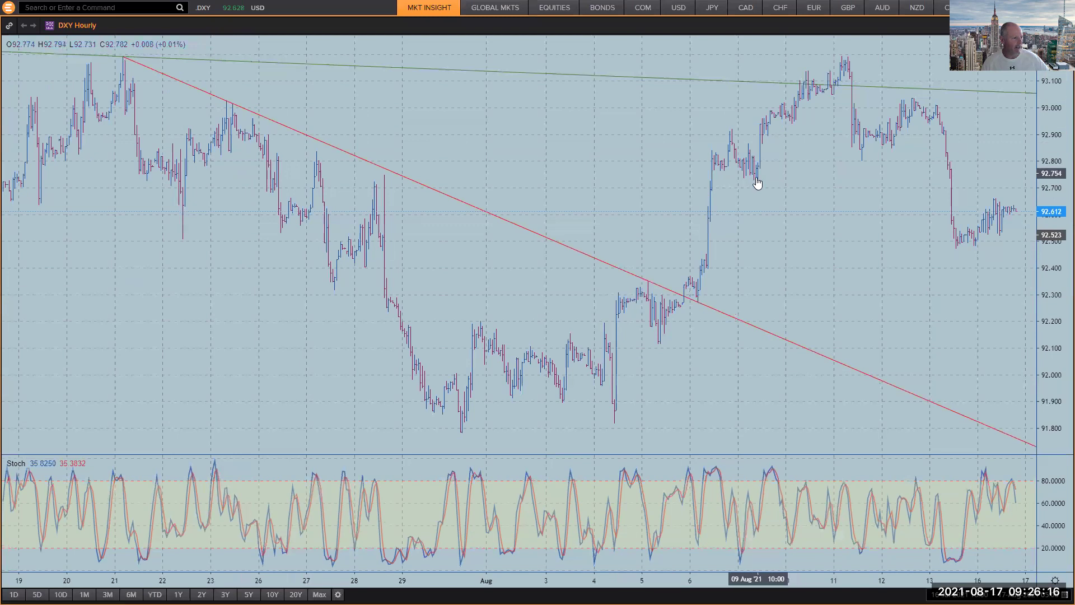
{"action": "scroll", "coordinate": [757, 182], "scroll_direction": "down", "scroll_amount": 3}
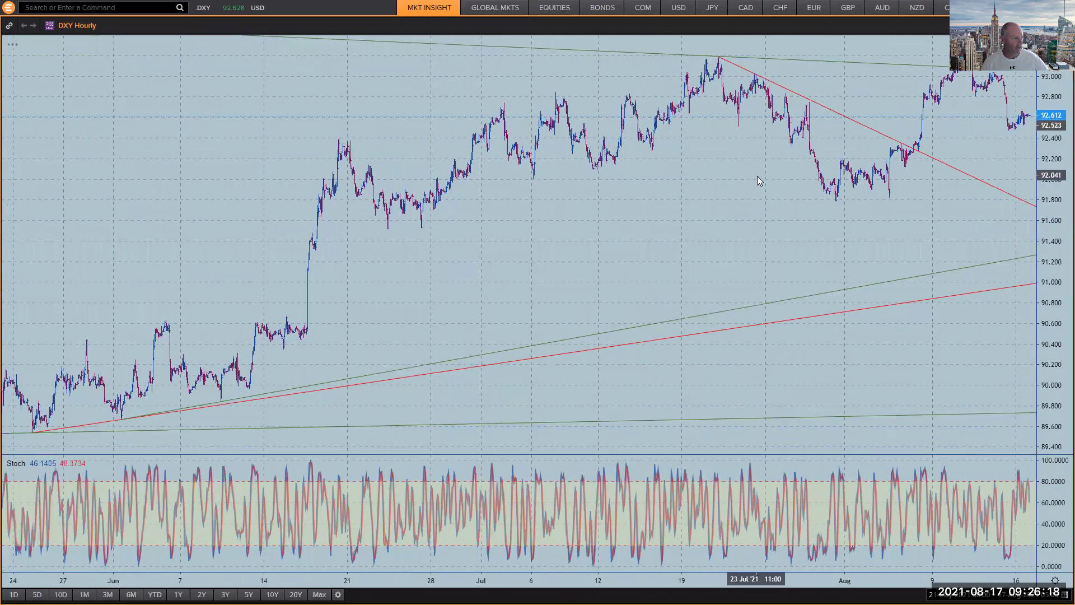
{"action": "right_click", "coordinate": [997, 73]}
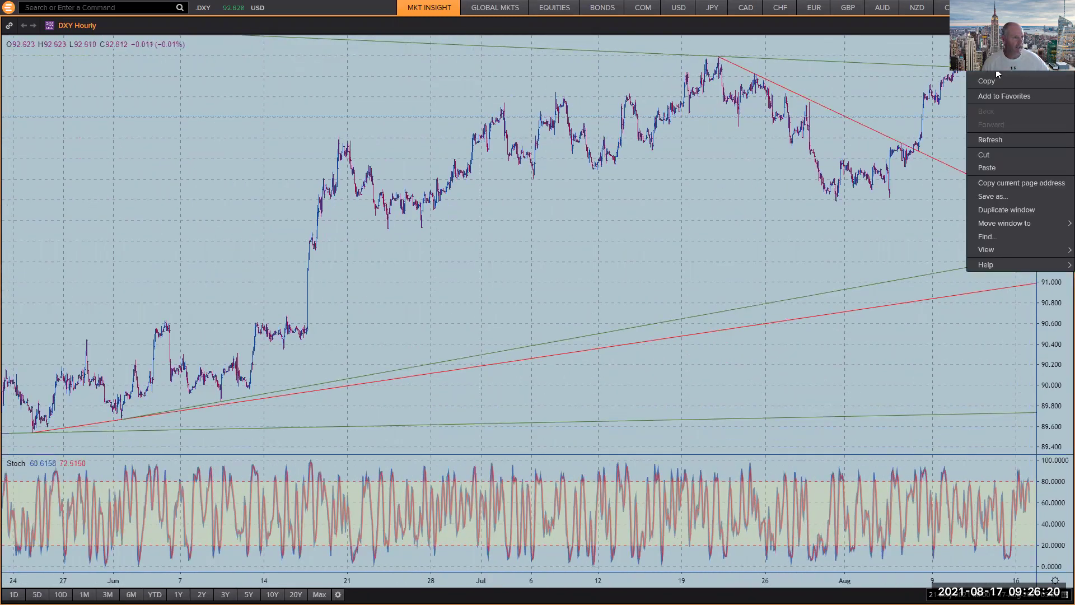
{"action": "left_click", "coordinate": [996, 53]}
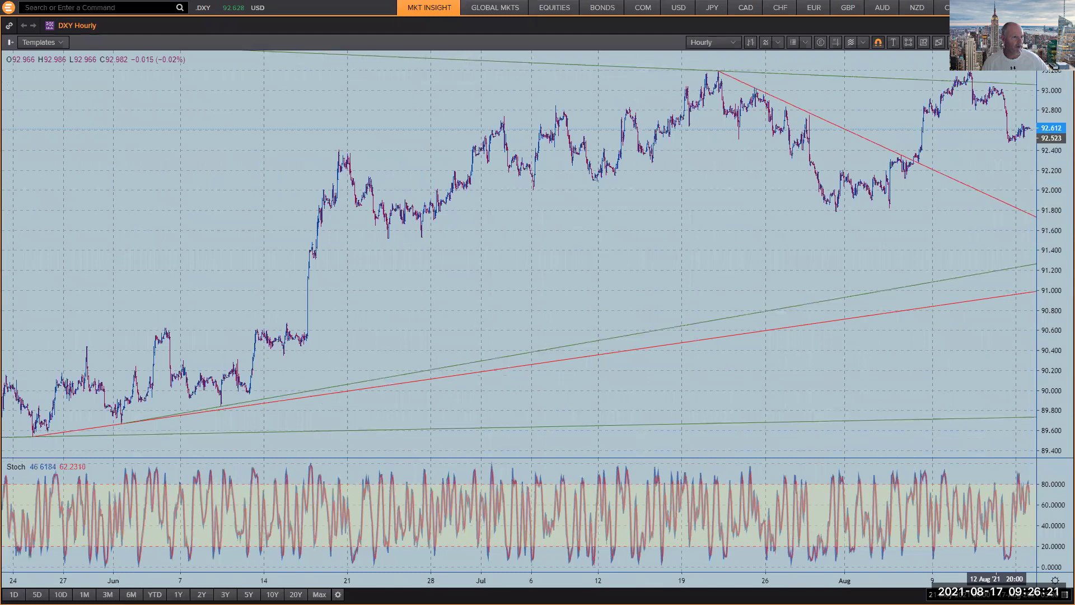
- Draw a ray under the DXY lows through about 89.837 on 9 June and about 91.817 on 4 August
{"action": "left_click", "coordinate": [863, 43]}
{"action": "left_click", "coordinate": [880, 79]}
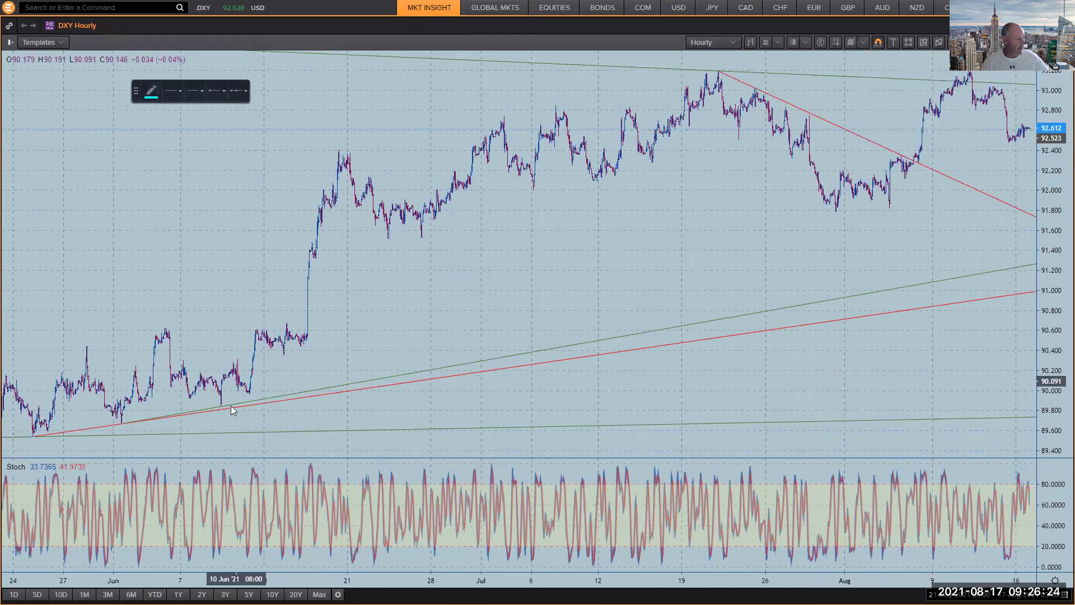
{"action": "left_click_drag", "start_coordinate": [221, 406], "coordinate": [889, 208]}
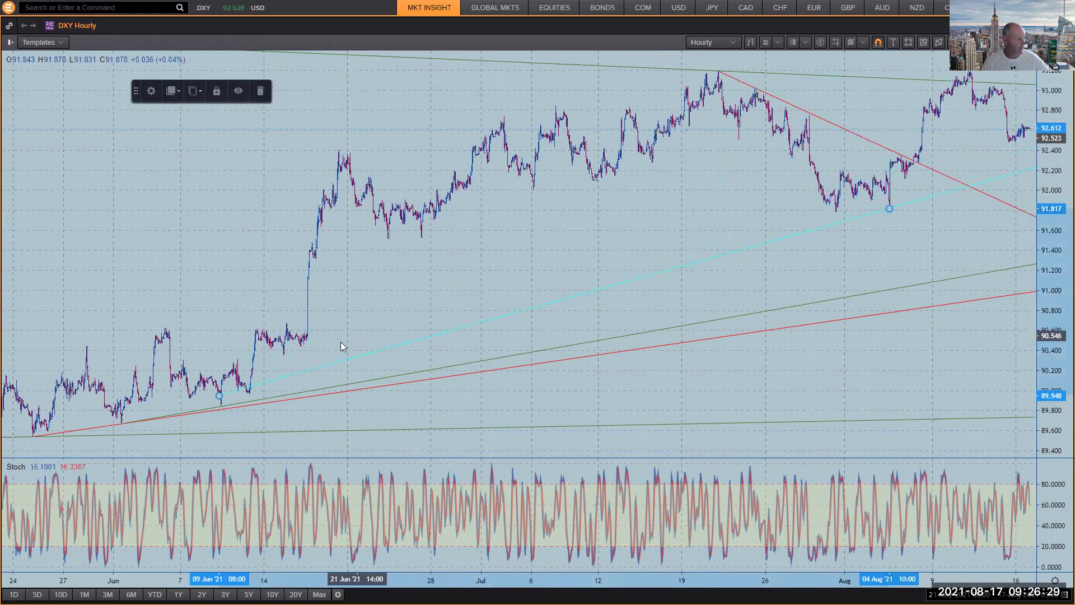
{"action": "left_click", "coordinate": [221, 408]}
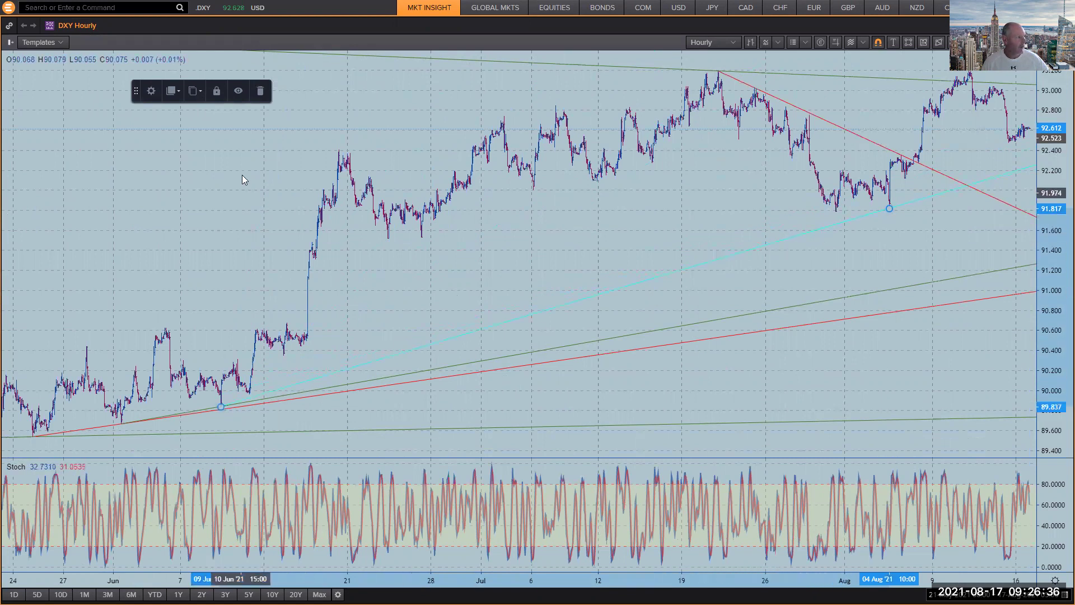
- Change the new rising ray's line color to red
{"action": "double_click", "coordinate": [762, 247]}
{"action": "right_click", "coordinate": [761, 247]}
{"action": "left_click", "coordinate": [510, 190]}
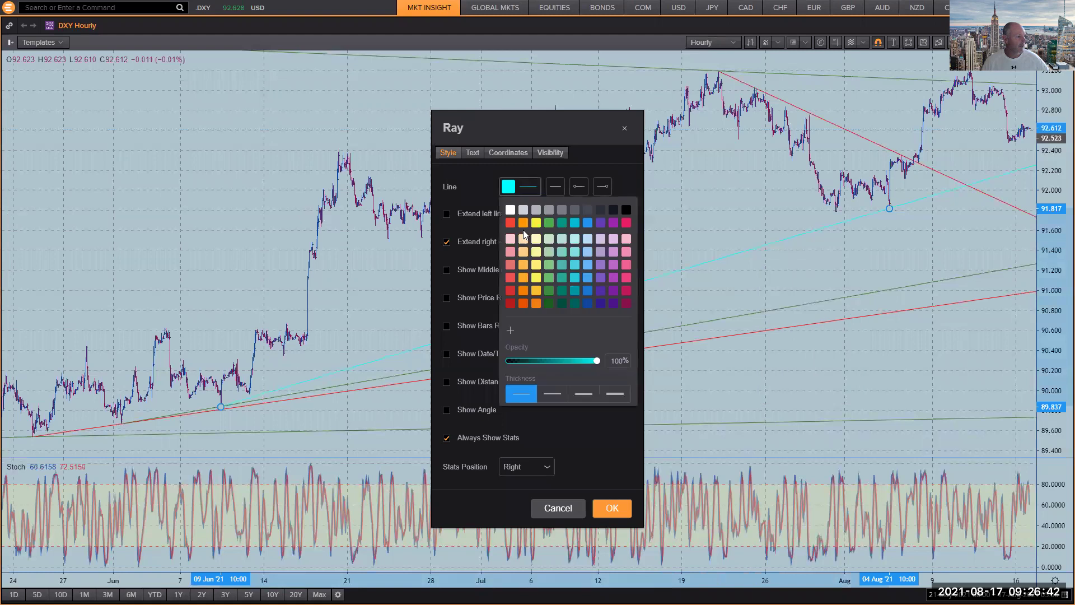
{"action": "left_click", "coordinate": [510, 223]}
{"action": "left_click", "coordinate": [612, 508]}
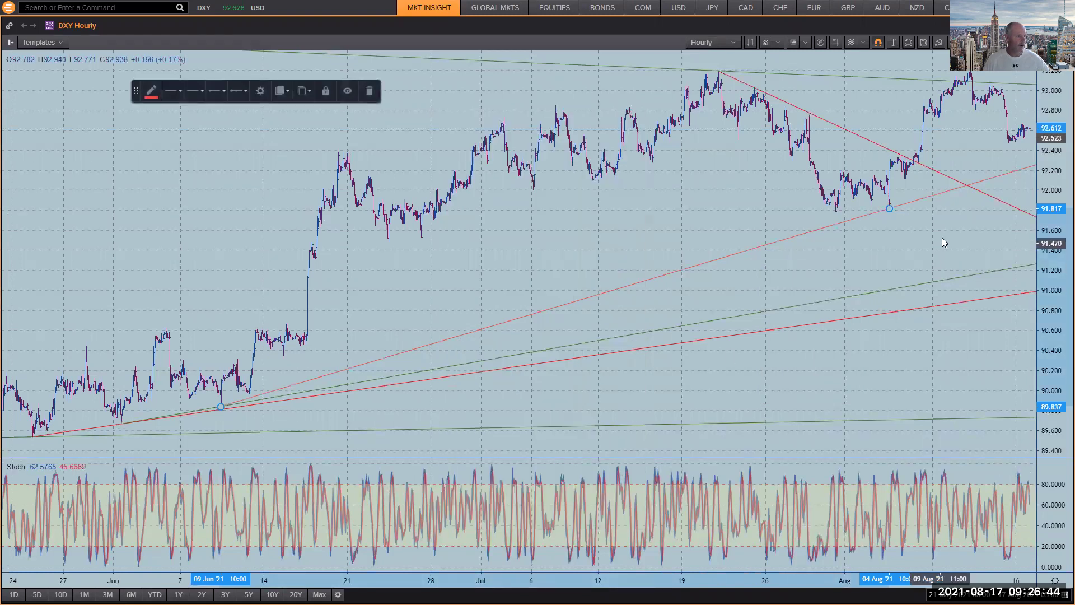
- Delete the falling red trendline that starts at the 21 July high on the DXY chart
{"action": "left_click", "coordinate": [923, 168]}
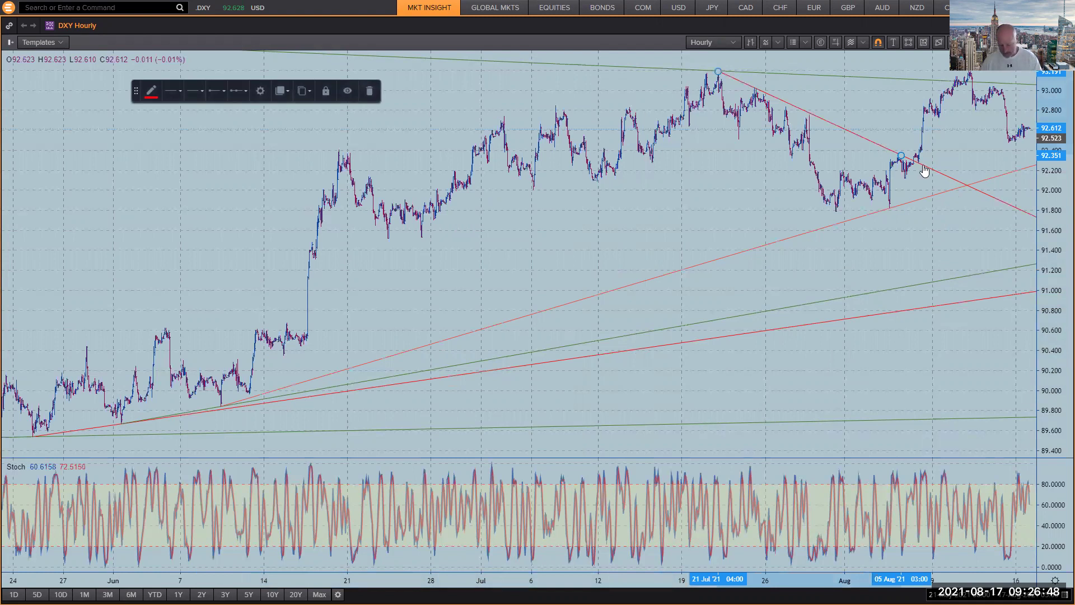
{"action": "key", "text": "Delete"}
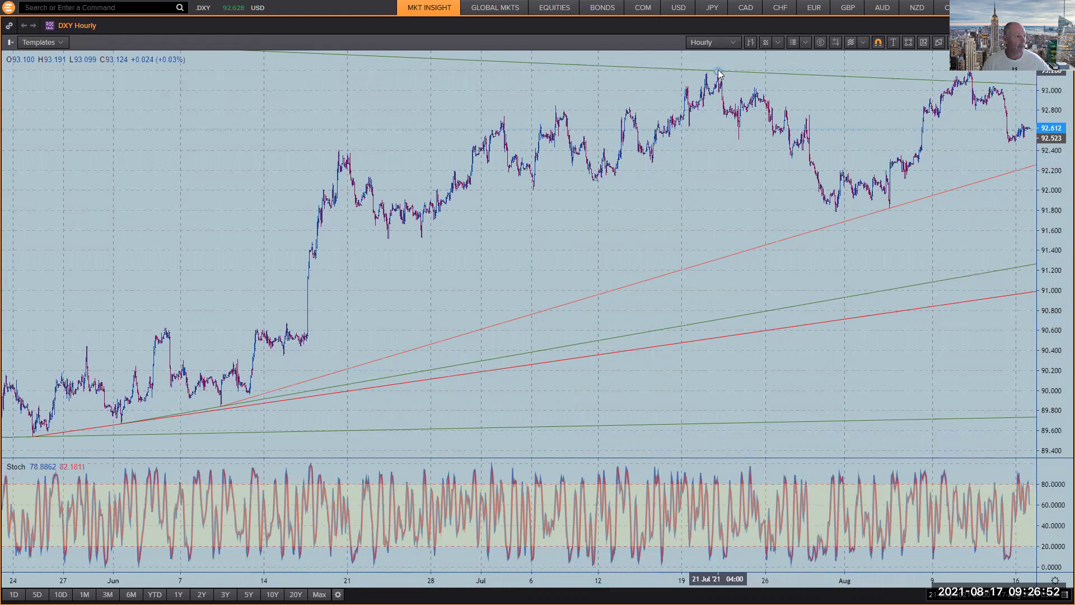
- Move the falling green trendline's anchor on the DXY chart from the 21 July high to the 11 August high
{"action": "left_click_drag", "start_coordinate": [717, 72], "coordinate": [971, 72]}
{"action": "left_click", "coordinate": [964, 154]}
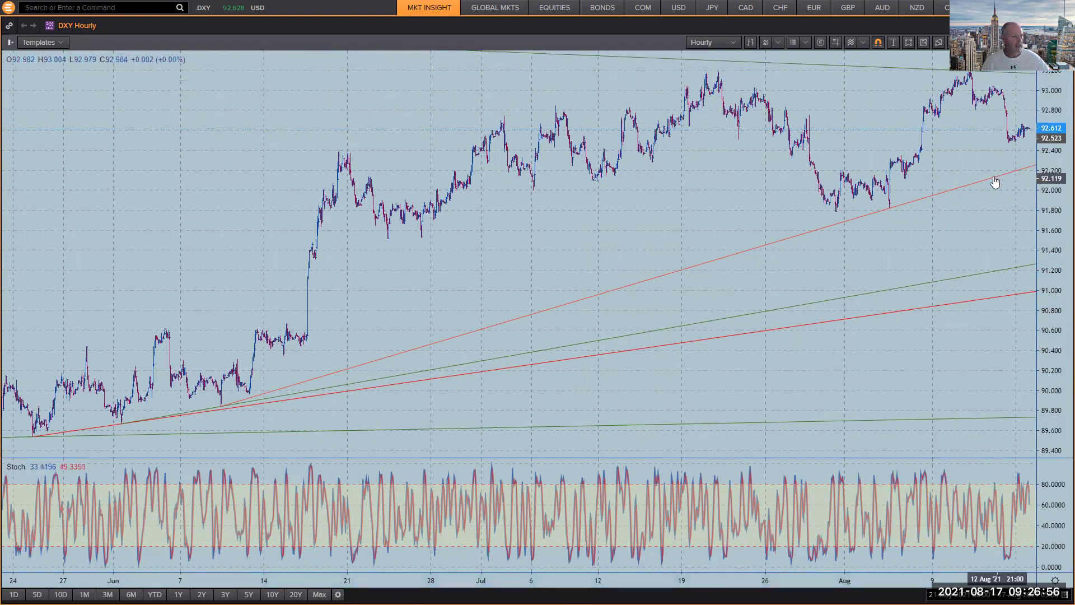
- Draw a falling ray on the DXY chart from the 11 August high at about 93.191 through the 13 August high at about 93.011
{"action": "scroll", "coordinate": [964, 154], "scroll_direction": "up", "scroll_amount": 5}
{"action": "scroll", "coordinate": [964, 152], "scroll_direction": "up", "scroll_amount": 5}
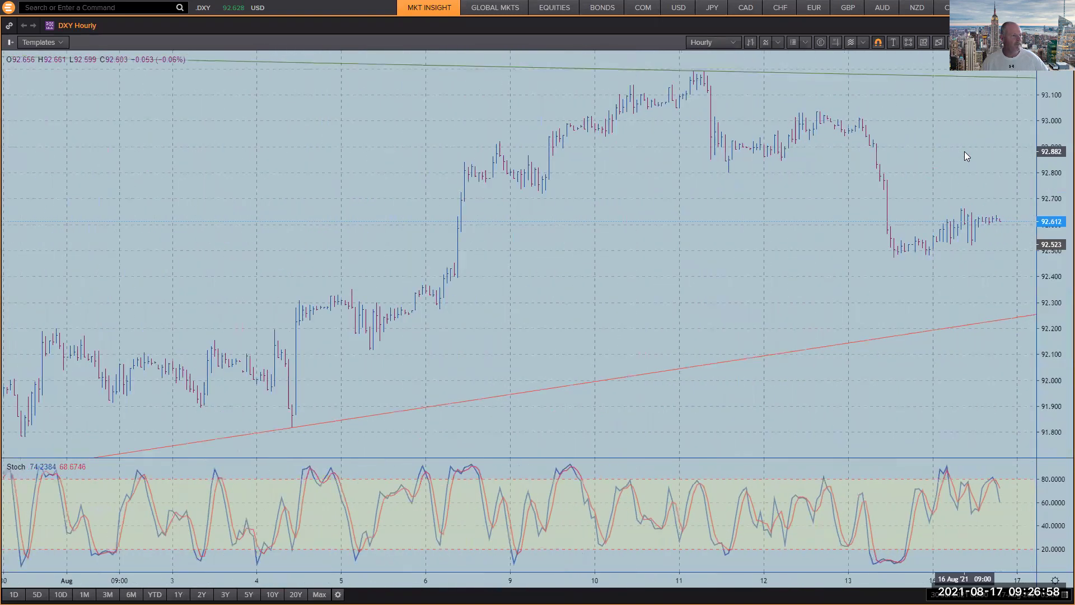
{"action": "left_click", "coordinate": [873, 45]}
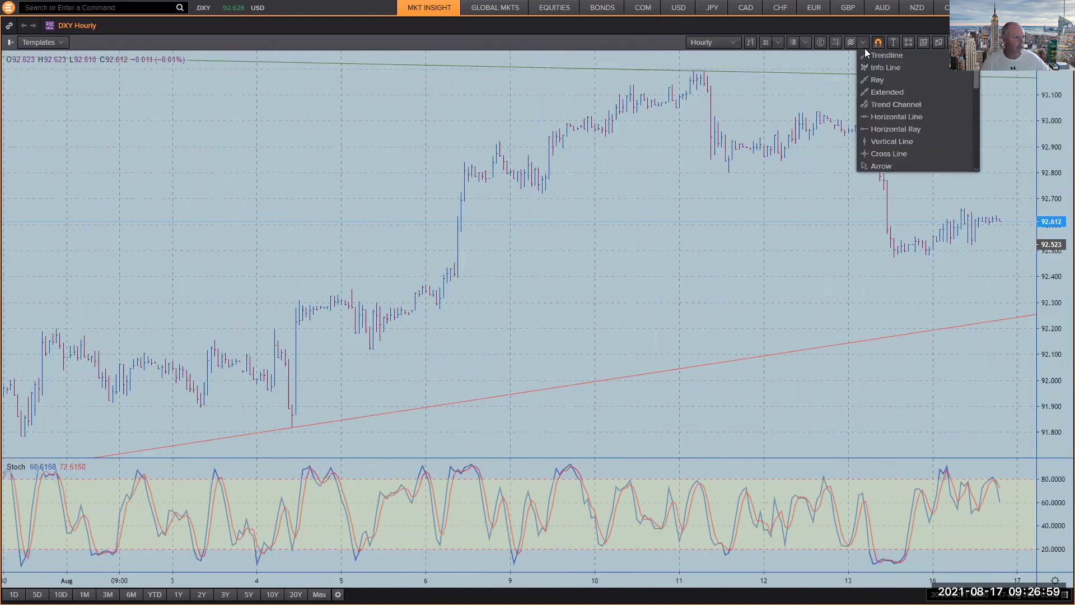
{"action": "left_click", "coordinate": [868, 81]}
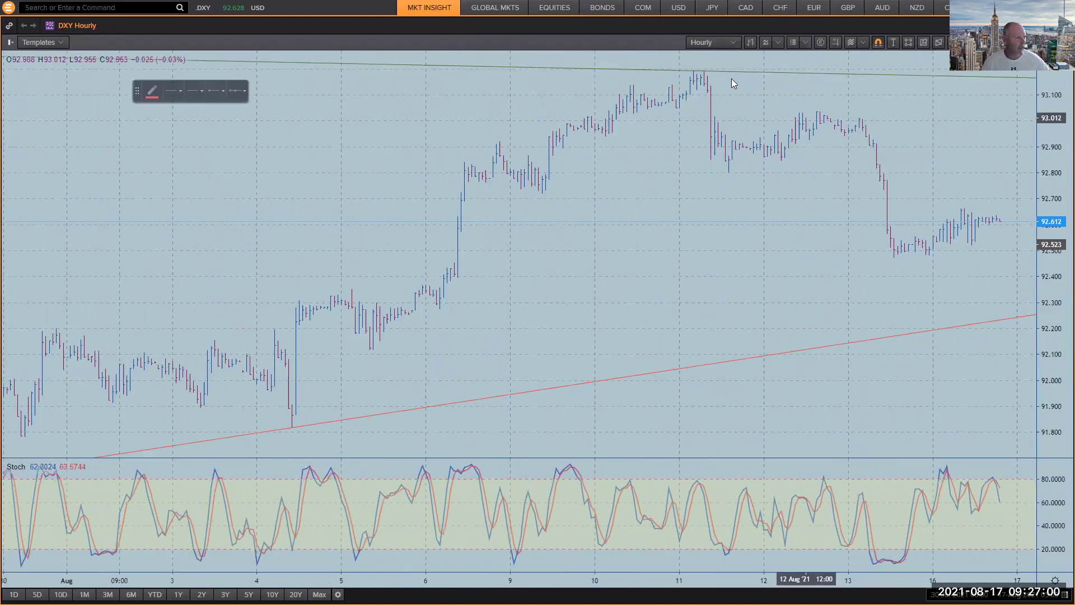
{"action": "left_click", "coordinate": [705, 70]}
{"action": "left_click", "coordinate": [836, 89]}
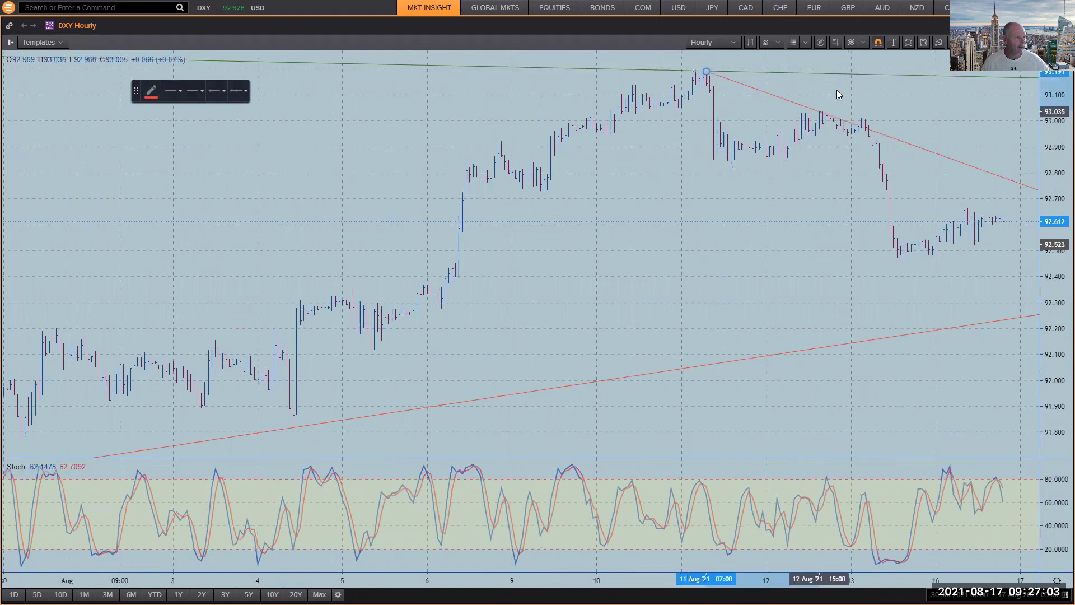
{"action": "left_click", "coordinate": [865, 101]}
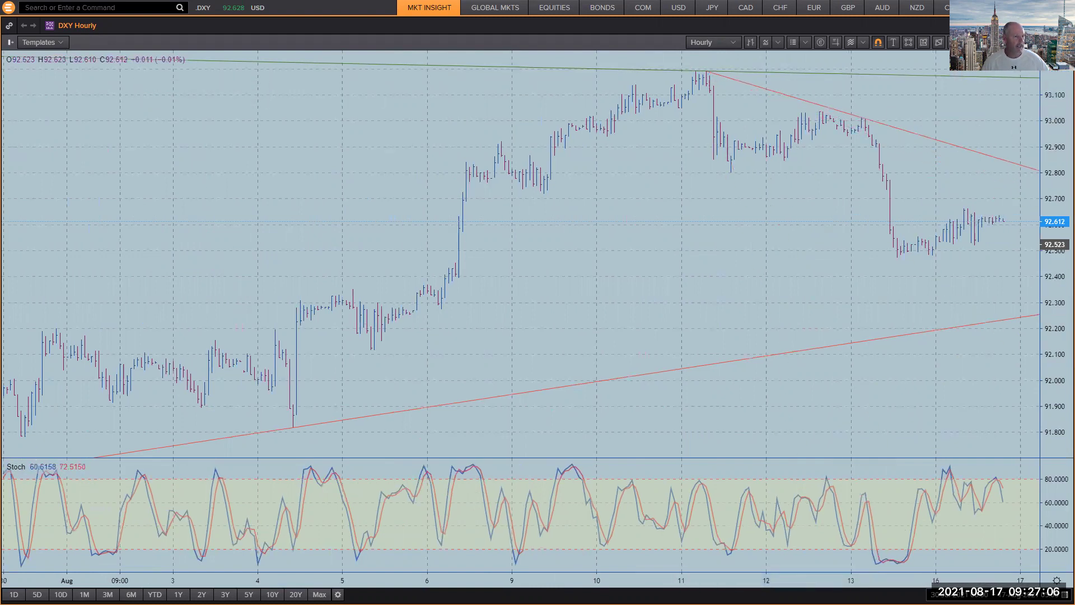
- Return to the multi-chart layout and maximize the CHF Hourly chart with history back to late June in view
{"action": "left_click", "coordinate": [1049, 25]}
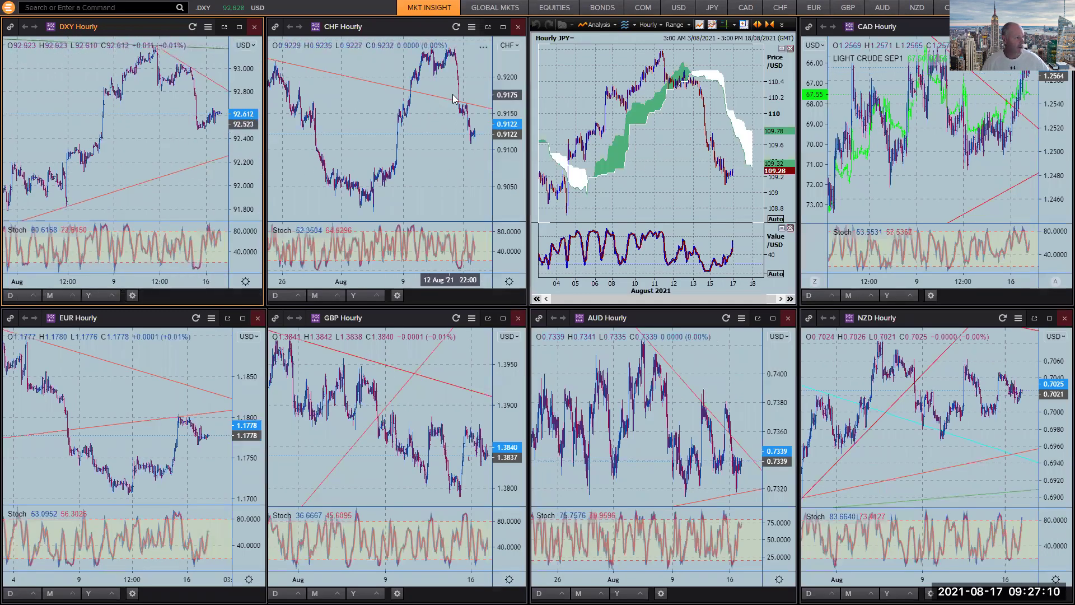
{"action": "left_click", "coordinate": [503, 28]}
{"action": "scroll", "coordinate": [765, 193], "scroll_direction": "down", "scroll_amount": 5}
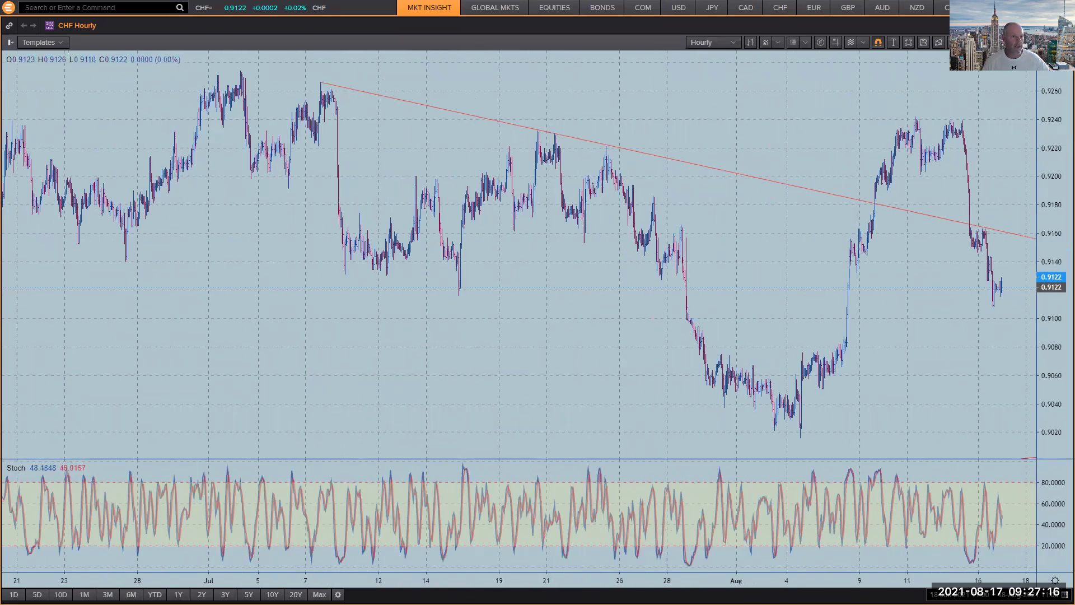
- Mark price crossings of the falling CHF trendline with arrows and a cross, circle the July highs on it, and clear the markings
{"action": "mouse_move", "coordinate": [864, 143]}
{"action": "left_mouse_down"}
{"action": "mouse_move", "coordinate": [861, 183]}
{"action": "mouse_move", "coordinate": [901, 137]}
{"action": "left_mouse_up"}
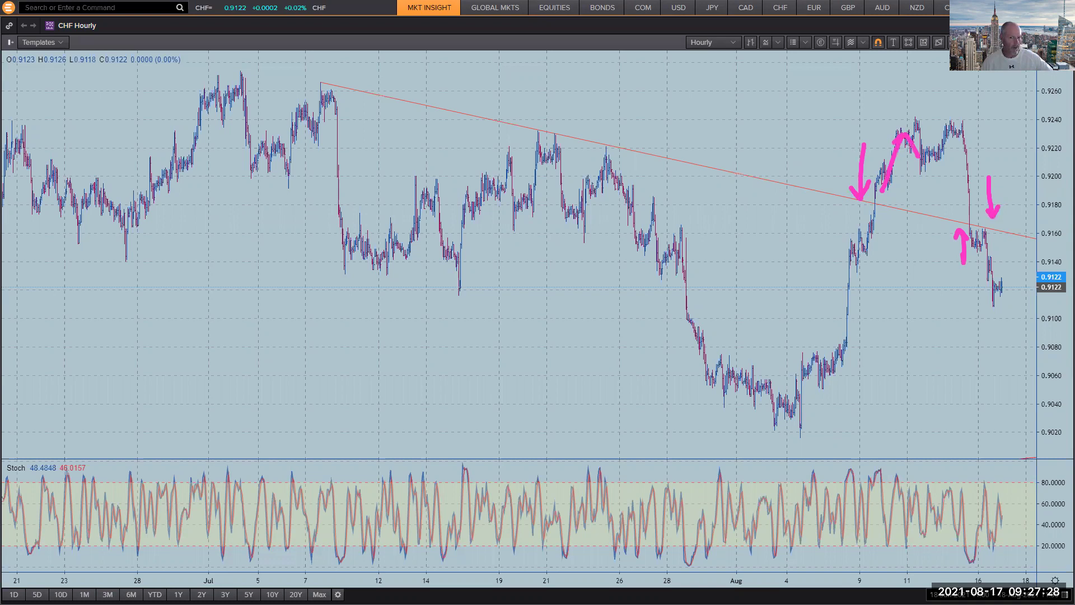
{"action": "key", "text": "e"}
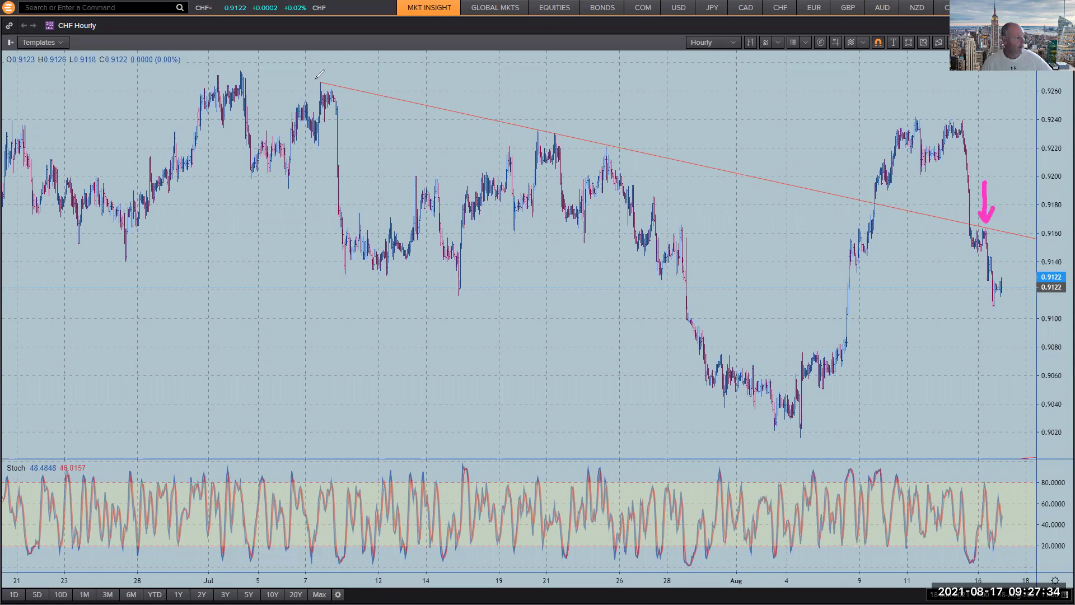
{"action": "left_click_drag", "start_coordinate": [336, 87], "coordinate": [314, 100]}
{"action": "mouse_move", "coordinate": [521, 128]}
{"action": "left_mouse_down"}
{"action": "mouse_move", "coordinate": [554, 128]}
{"action": "mouse_move", "coordinate": [597, 153]}
{"action": "left_mouse_up"}
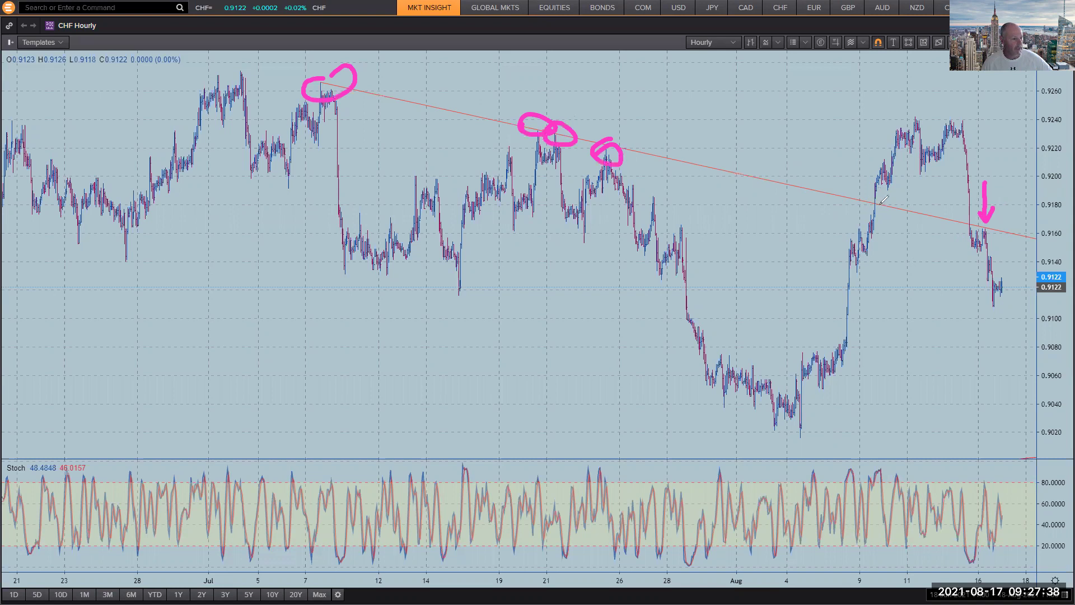
{"action": "left_click_drag", "start_coordinate": [883, 197], "coordinate": [872, 207]}
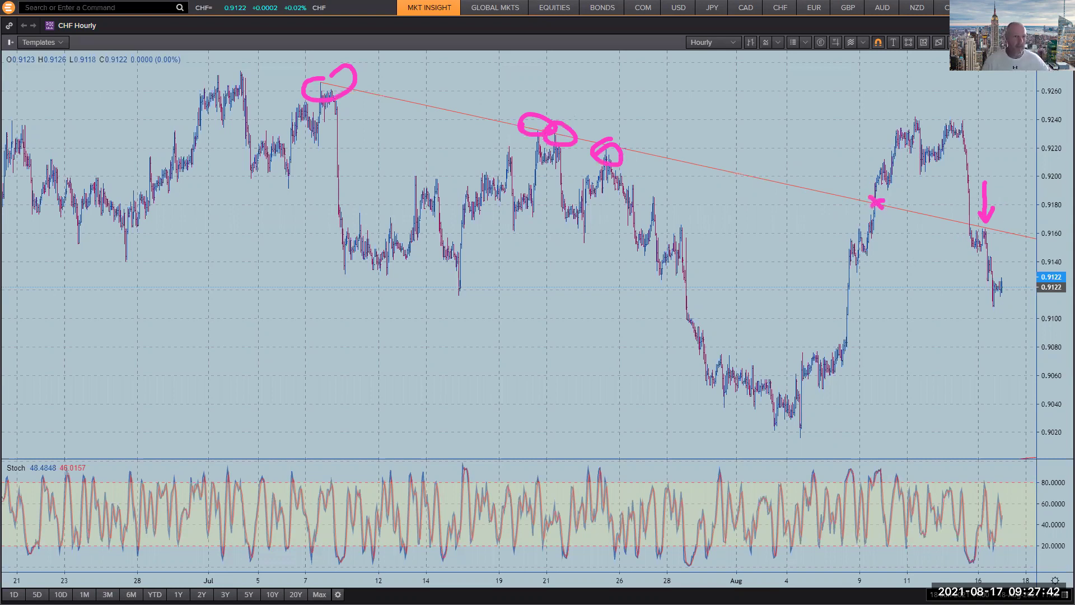
{"action": "key", "text": "Escape"}
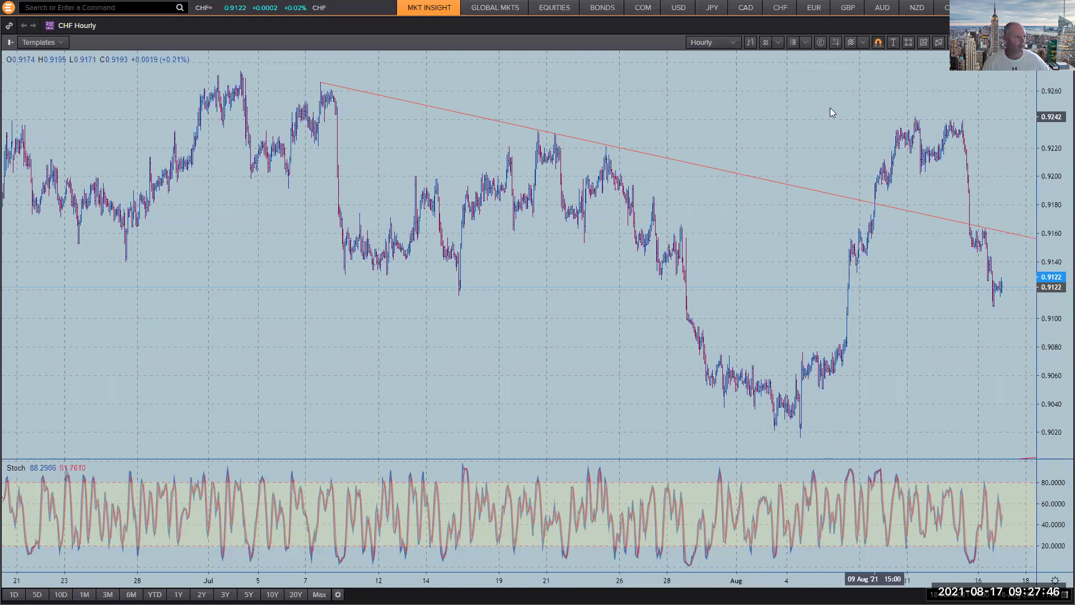
- Draw a ray on the CHF chart from the 7 July high at about 0.9266 through the 11 August high at about 0.9242
{"action": "left_click", "coordinate": [863, 42]}
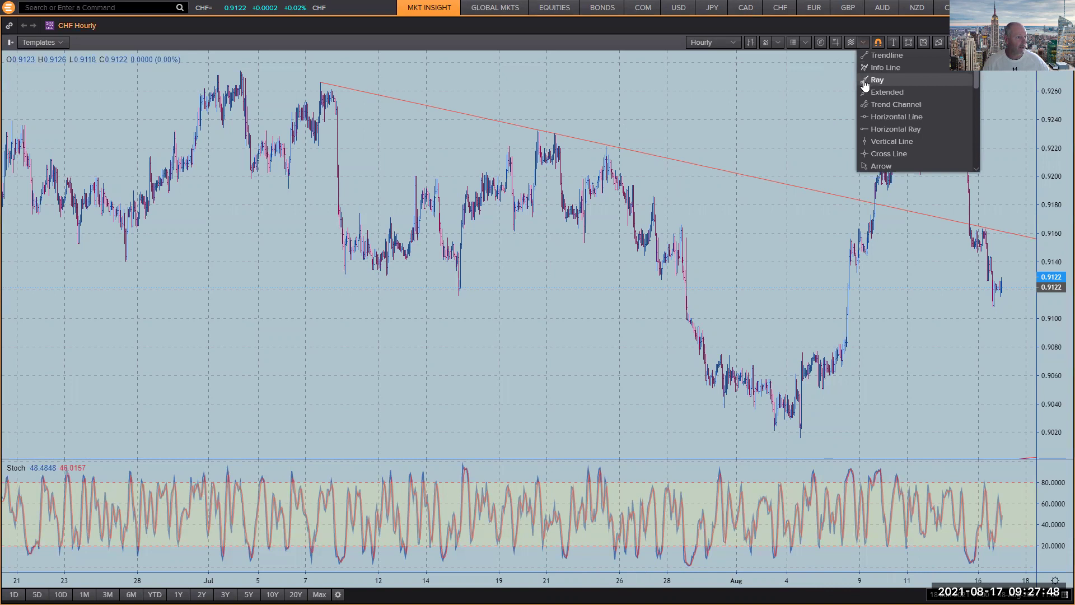
{"action": "left_click", "coordinate": [864, 81]}
{"action": "left_click", "coordinate": [320, 85]}
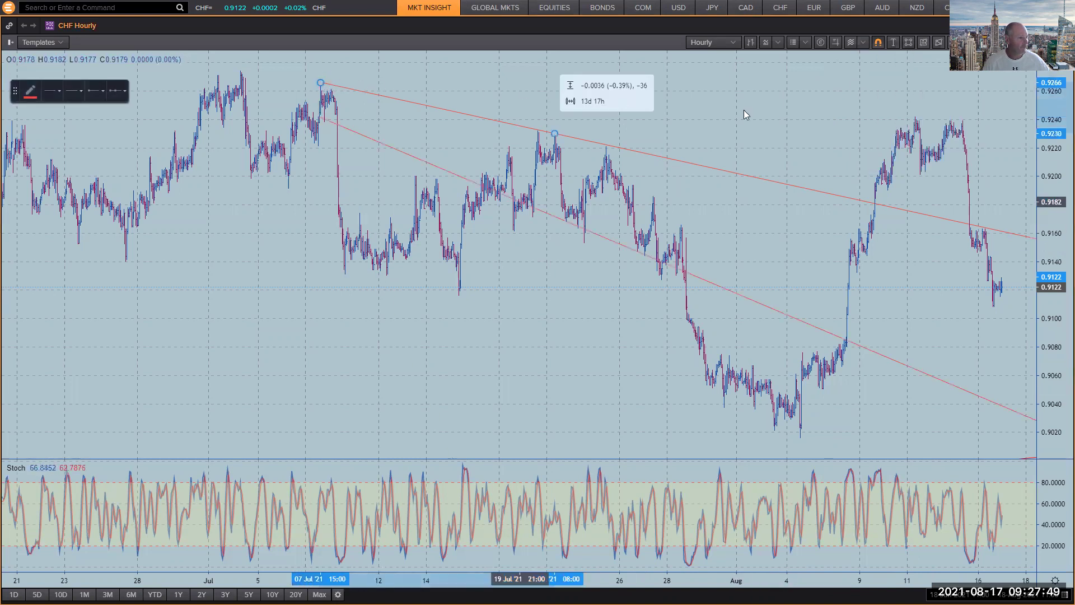
{"action": "left_click", "coordinate": [915, 117]}
{"action": "left_click_drag", "start_coordinate": [324, 92], "coordinate": [320, 79]}
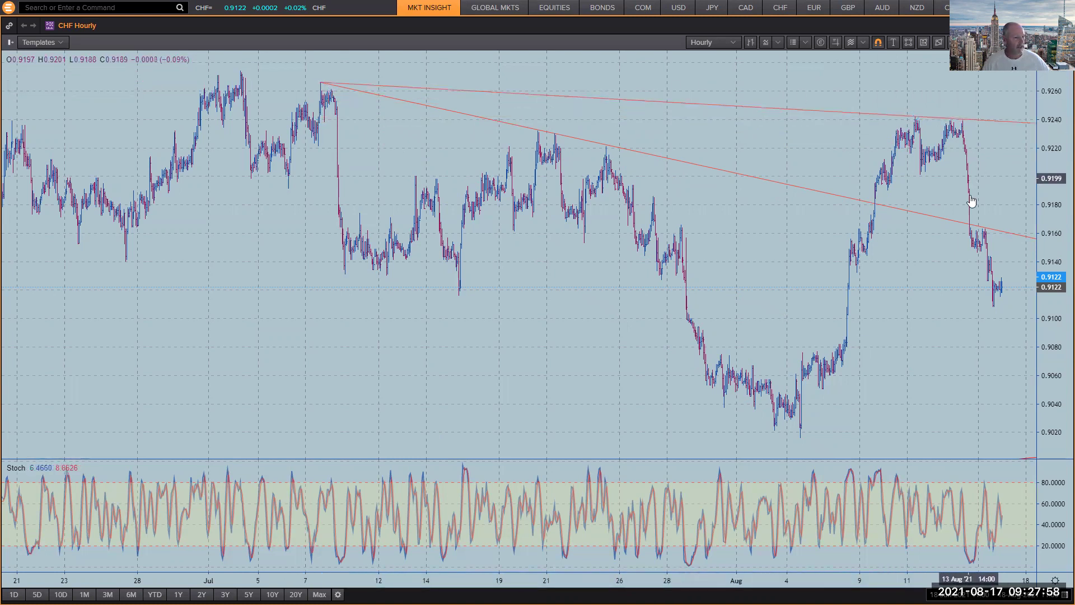
- Draw a rising ray under the CHF lows, starting at the 9 June low and passing through the 4 August low at about 0.9016
{"action": "scroll", "coordinate": [914, 303], "scroll_direction": "down", "scroll_amount": 5}
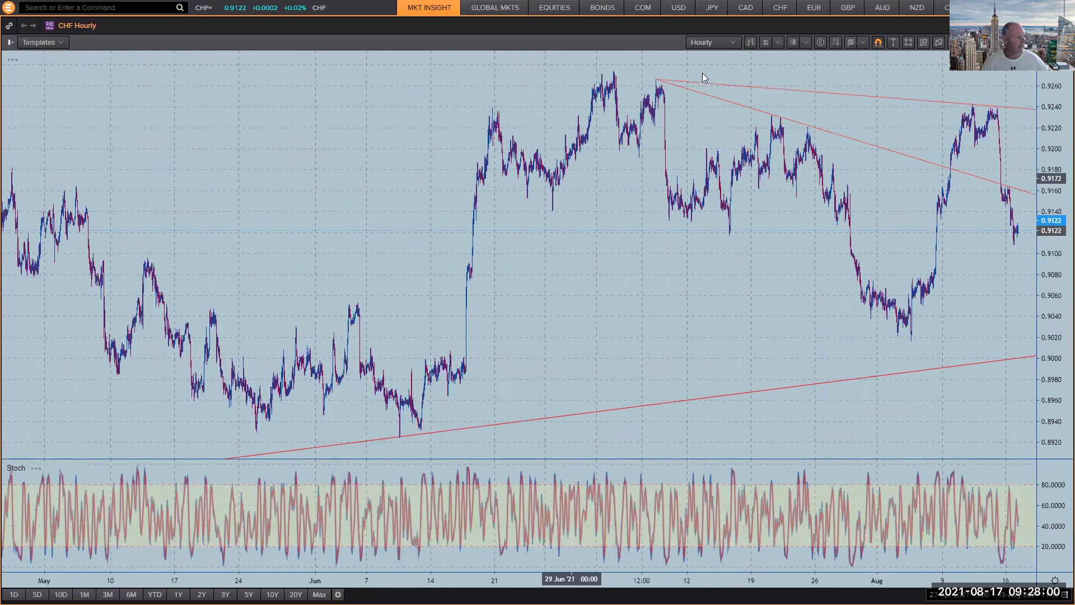
{"action": "left_click", "coordinate": [401, 437]}
{"action": "left_click", "coordinate": [568, 372]}
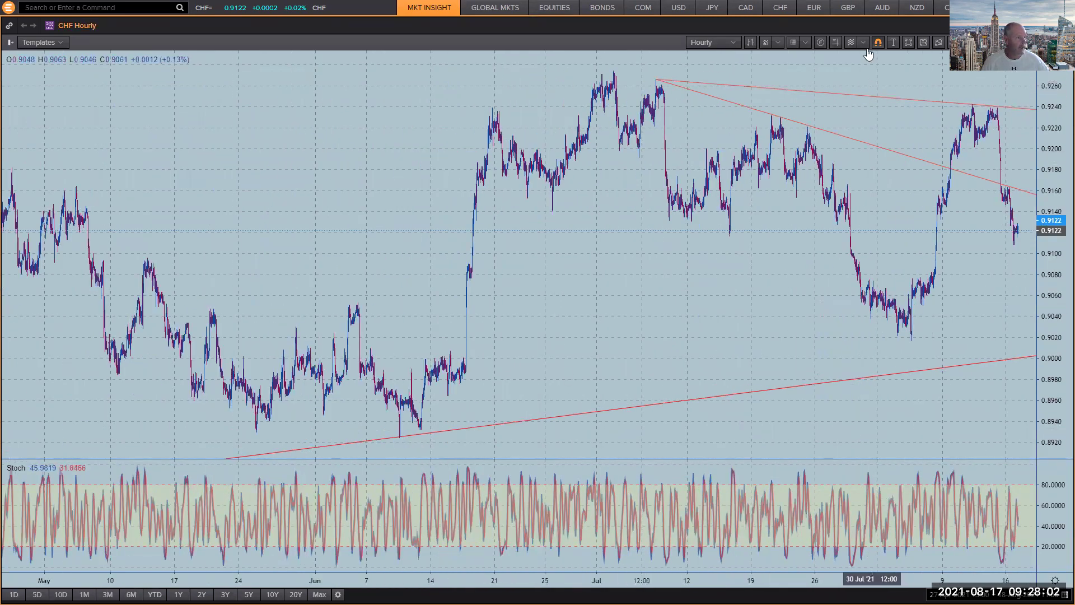
{"action": "left_click", "coordinate": [863, 42]}
{"action": "left_click", "coordinate": [867, 91]}
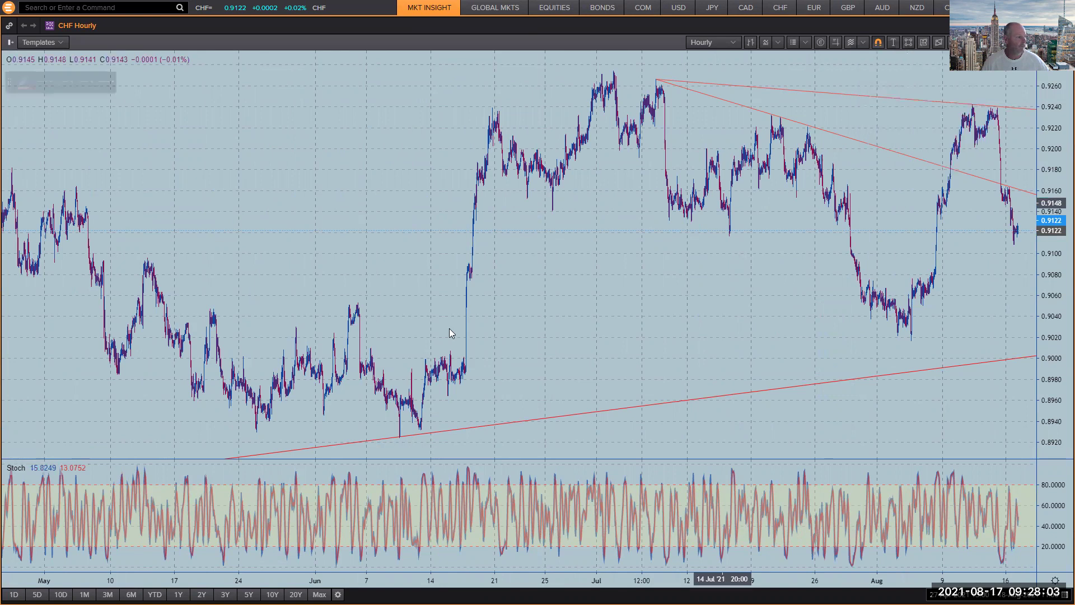
{"action": "left_click", "coordinate": [401, 439]}
{"action": "left_click_drag", "start_coordinate": [422, 438], "coordinate": [912, 342]}
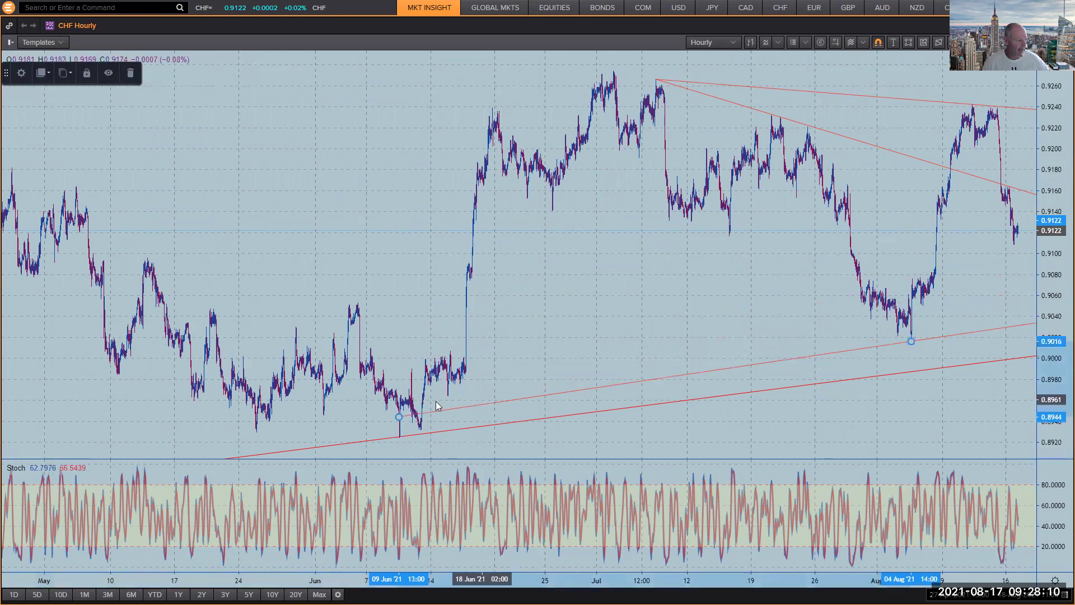
{"action": "left_click_drag", "start_coordinate": [399, 440], "coordinate": [400, 440]}
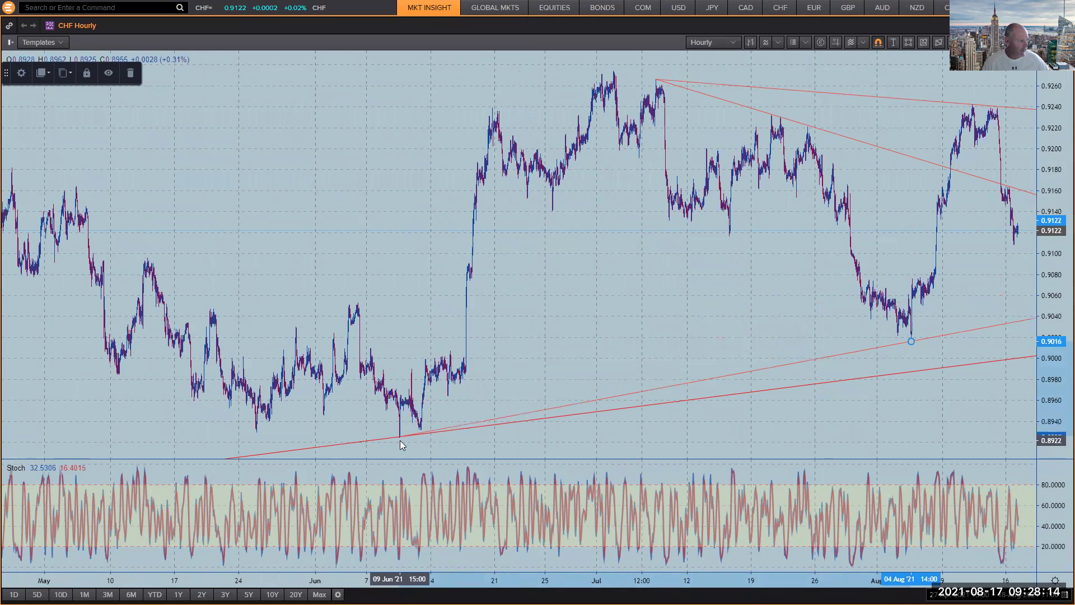
{"action": "left_click", "coordinate": [767, 326]}
- Change the line color of the steeper falling CHF ray, through the 7 and 21 July highs, to cyan
{"action": "scroll", "coordinate": [848, 256], "scroll_direction": "up", "scroll_amount": 2}
{"action": "scroll", "coordinate": [848, 256], "scroll_direction": "up", "scroll_amount": 2}
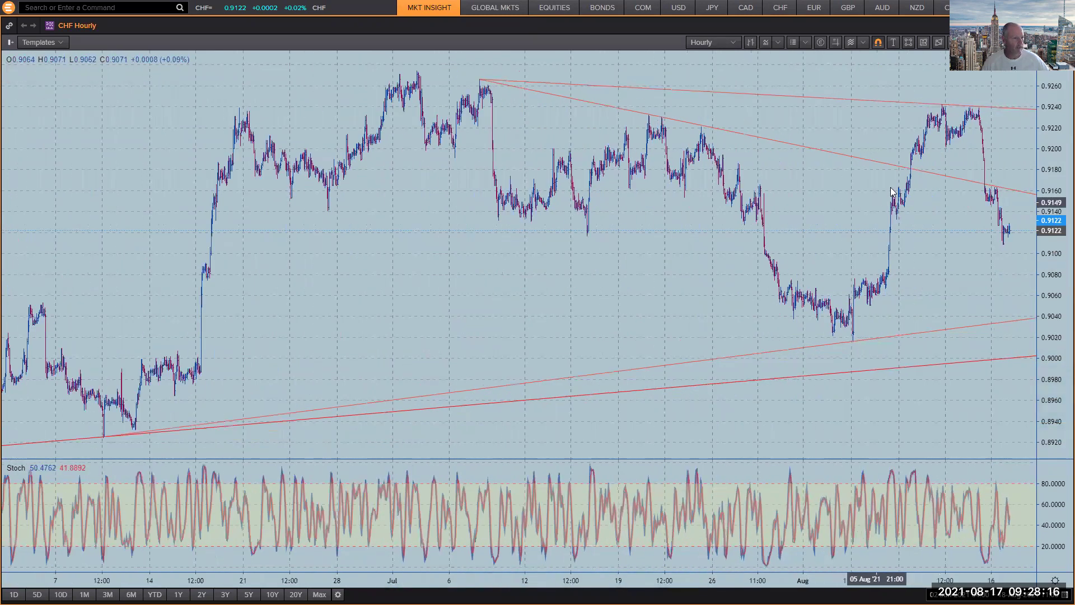
{"action": "left_click", "coordinate": [896, 167]}
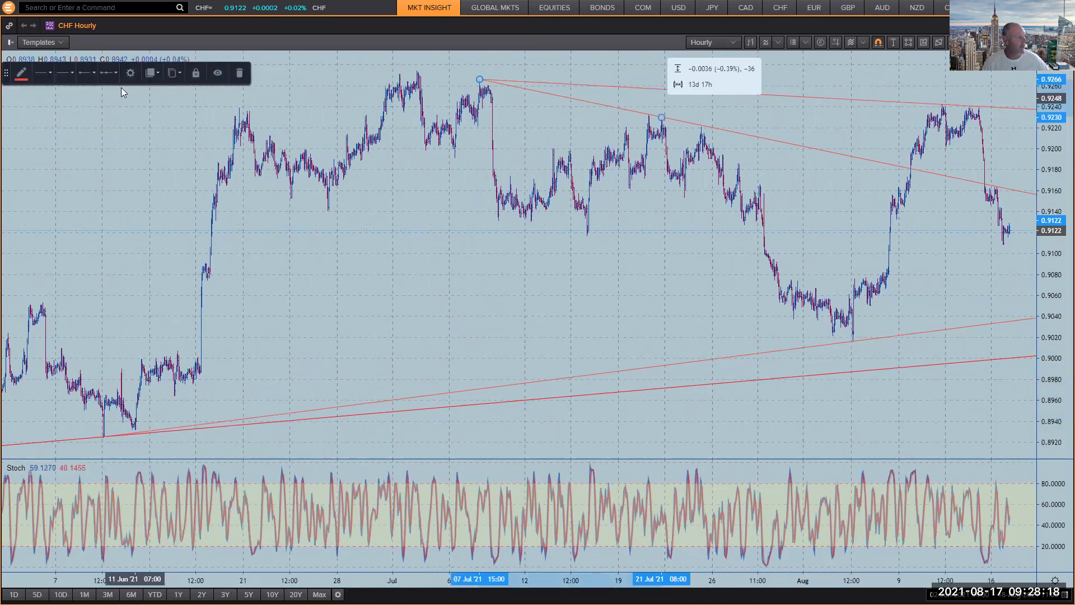
{"action": "left_click", "coordinate": [21, 73]}
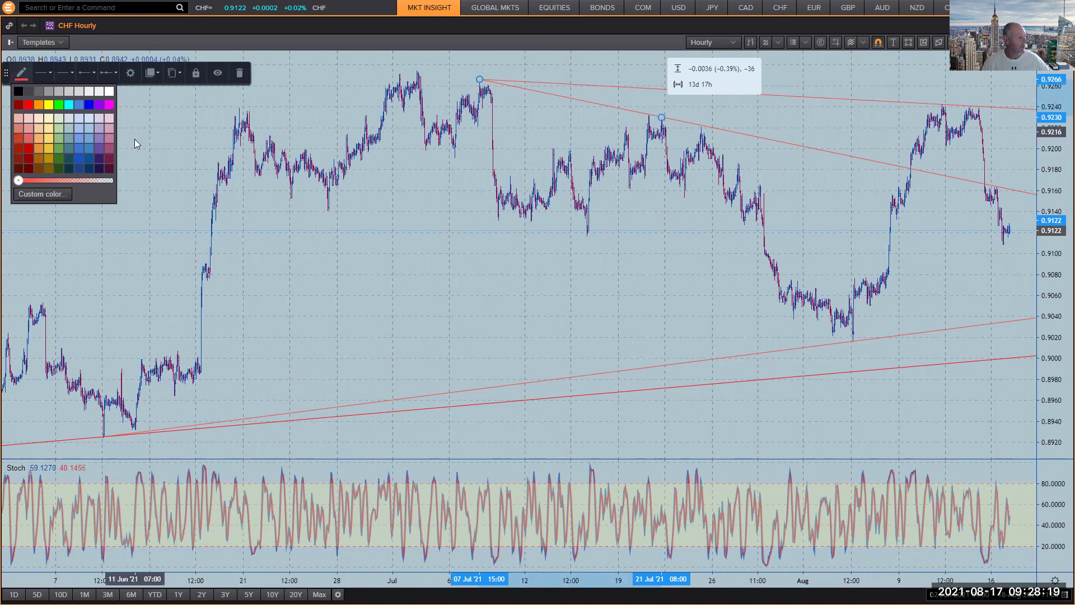
{"action": "left_click", "coordinate": [68, 104]}
{"action": "left_click", "coordinate": [742, 291]}
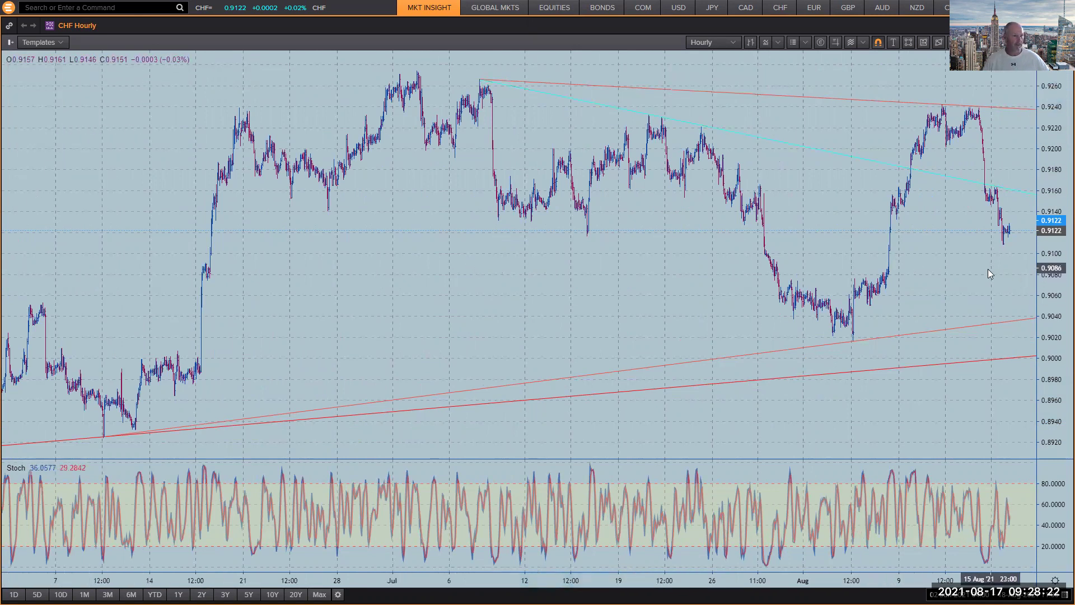
{"action": "scroll", "coordinate": [989, 274], "scroll_direction": "up", "scroll_amount": 3}
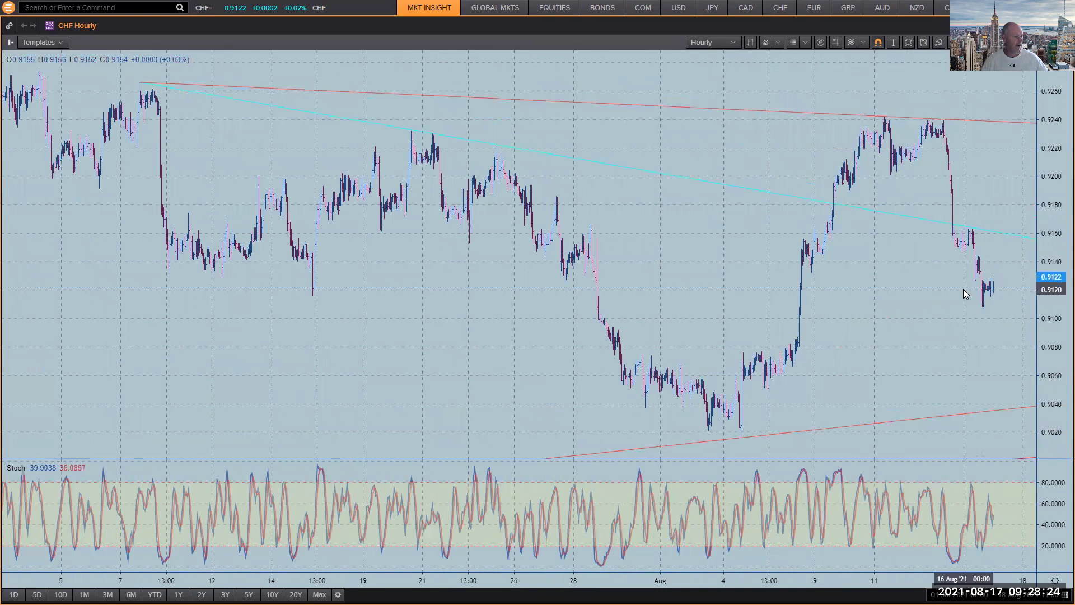
- Return to the multi-chart layout and maximize the EUR Hourly chart
{"action": "left_click", "coordinate": [1049, 25]}
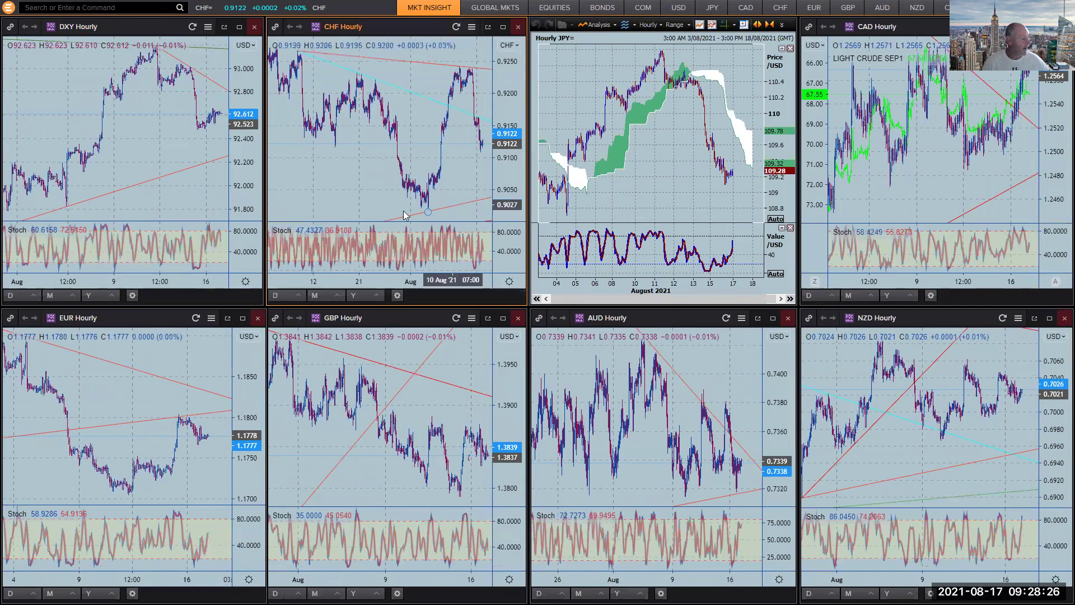
{"action": "left_click", "coordinate": [167, 398]}
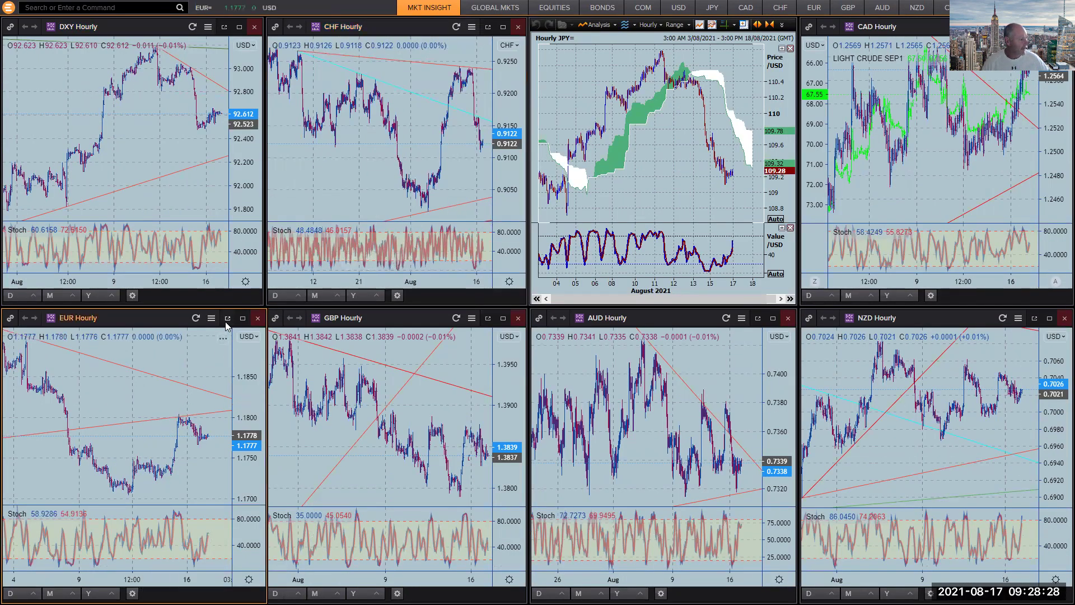
{"action": "left_click", "coordinate": [243, 317]}
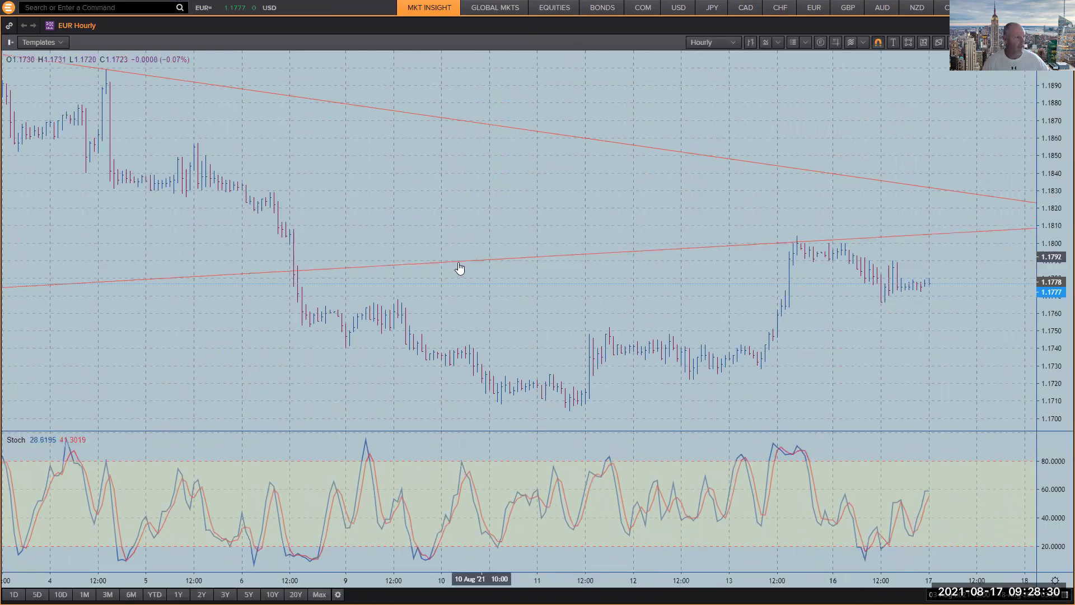
- Circle the late-July EUR low on the rising trendline, mark the August break and retest with arrows, and clear the markings
{"action": "scroll", "coordinate": [480, 239], "scroll_direction": "down", "scroll_amount": 5}
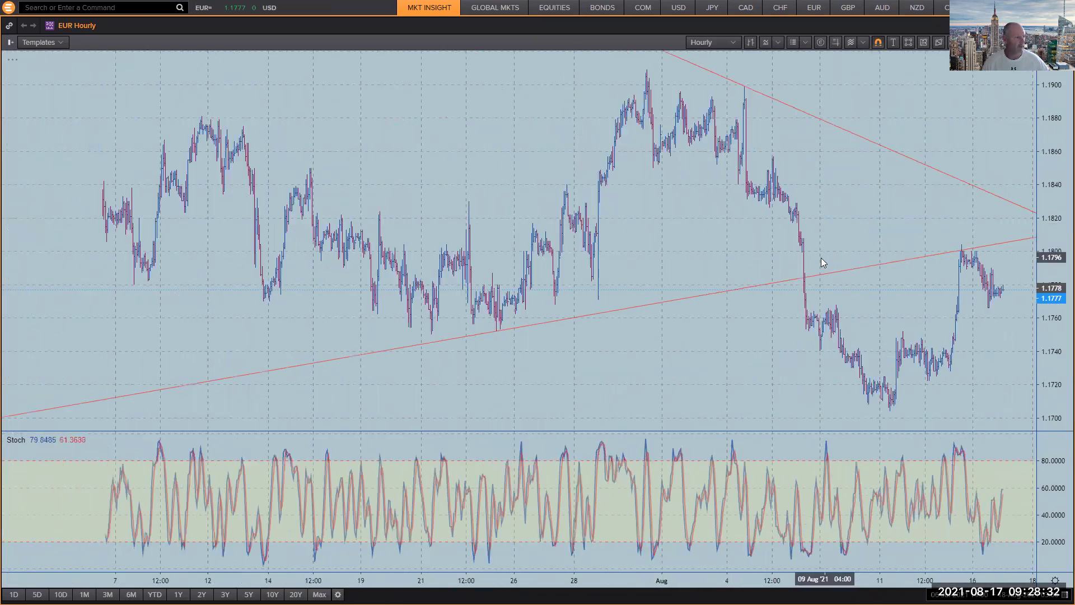
{"action": "scroll", "coordinate": [821, 257], "scroll_direction": "down", "scroll_amount": 8}
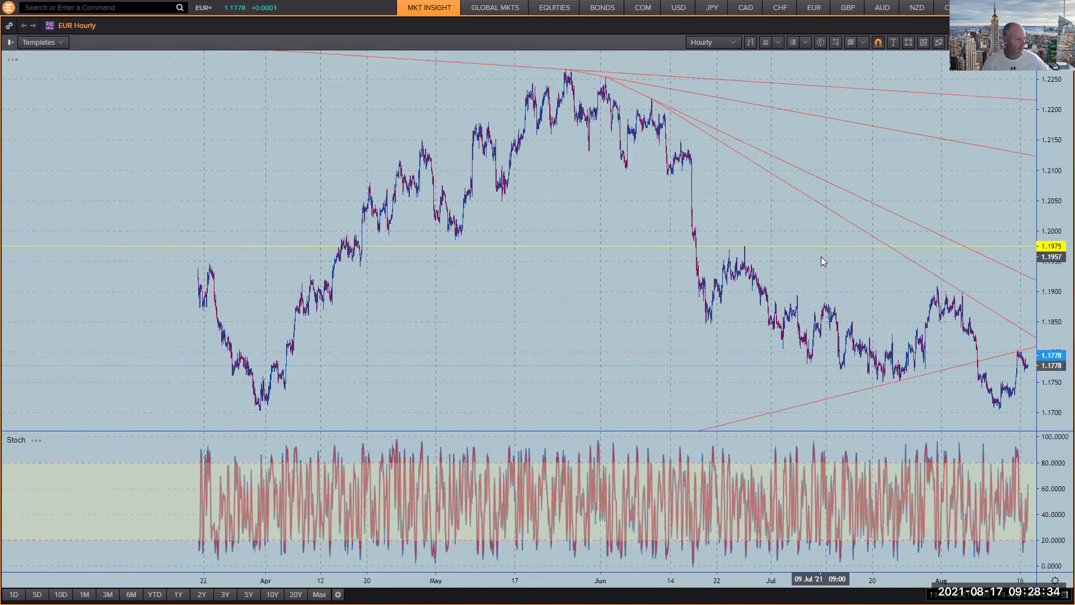
{"action": "scroll", "coordinate": [821, 256], "scroll_direction": "up", "scroll_amount": 5}
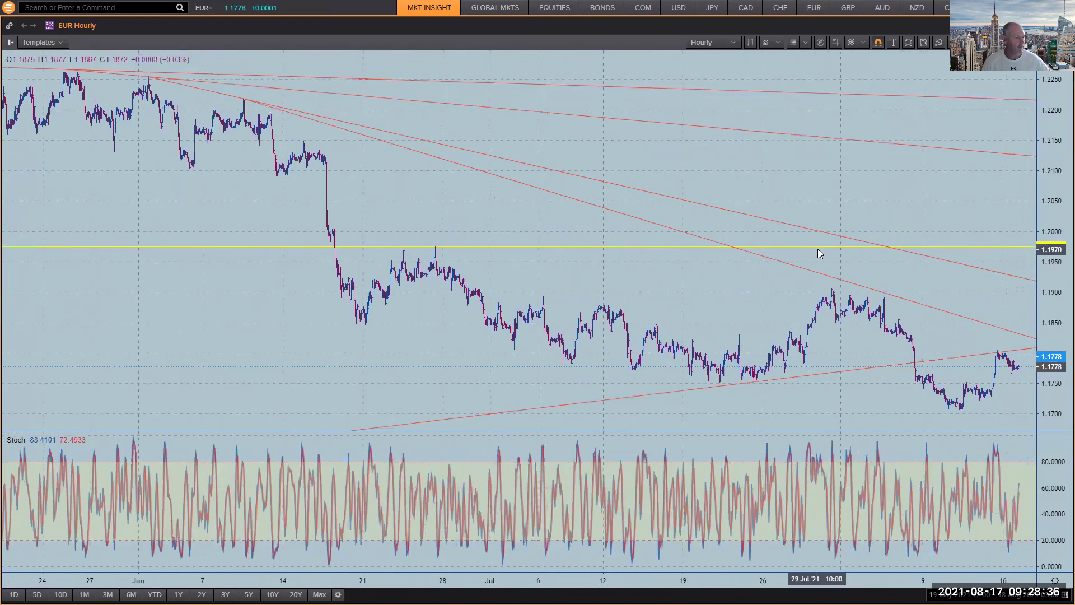
{"action": "scroll", "coordinate": [817, 249], "scroll_direction": "up", "scroll_amount": 4}
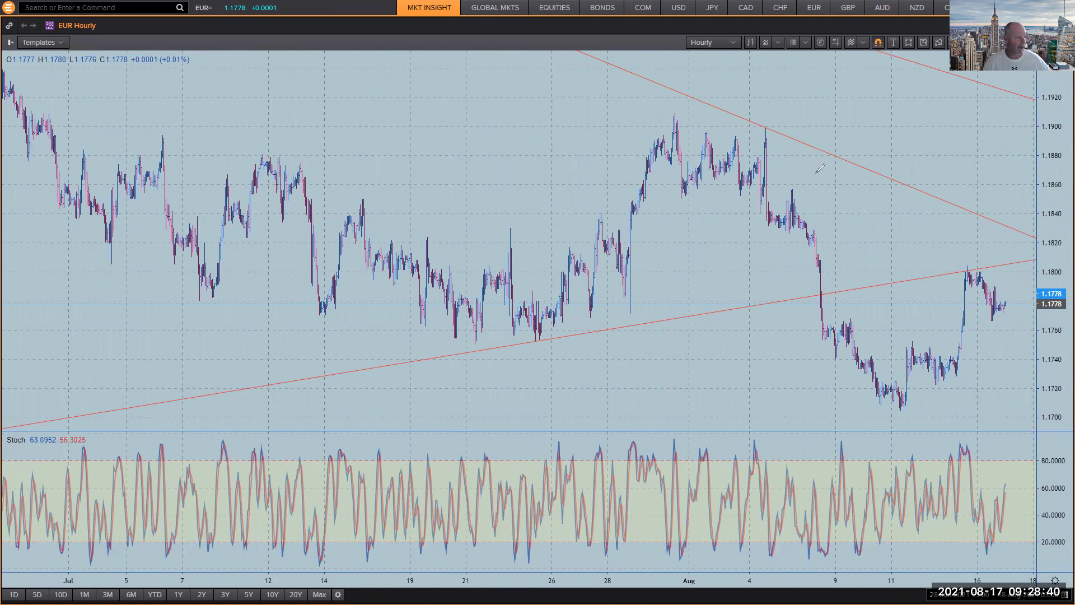
{"action": "left_click_drag", "start_coordinate": [519, 346], "coordinate": [542, 340]}
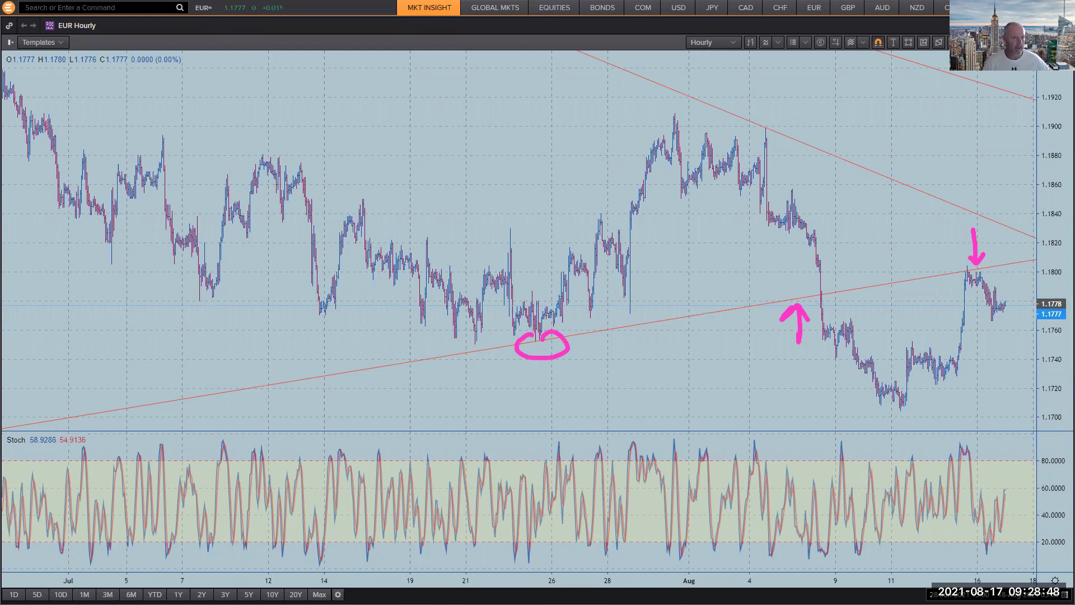
{"action": "key", "text": "Escape"}
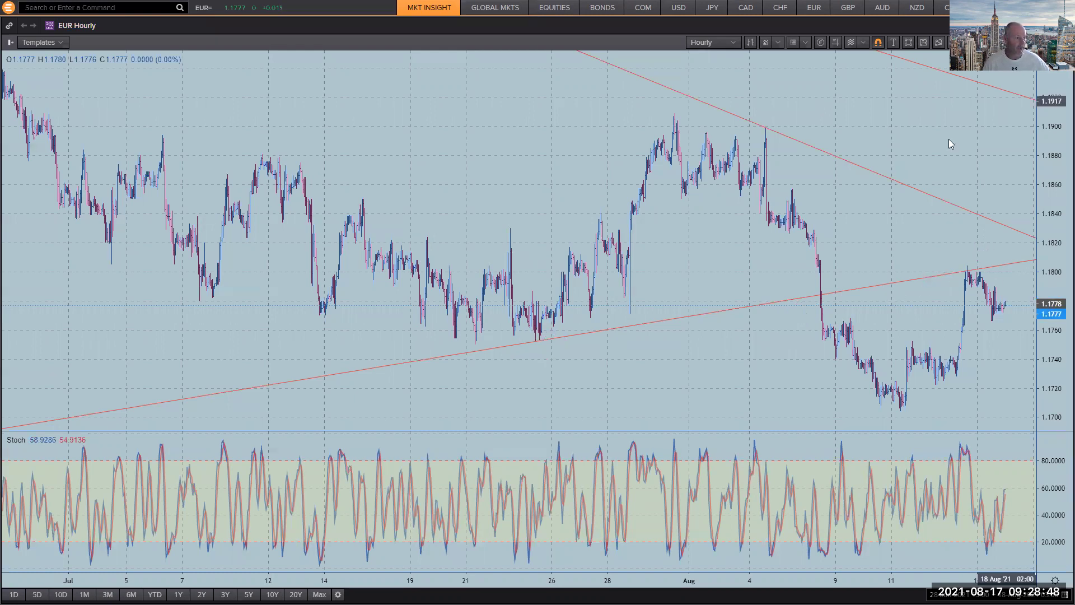
- Change the line color of the rising EUR ray through the 23 July low to cyan
{"action": "left_click", "coordinate": [853, 287]}
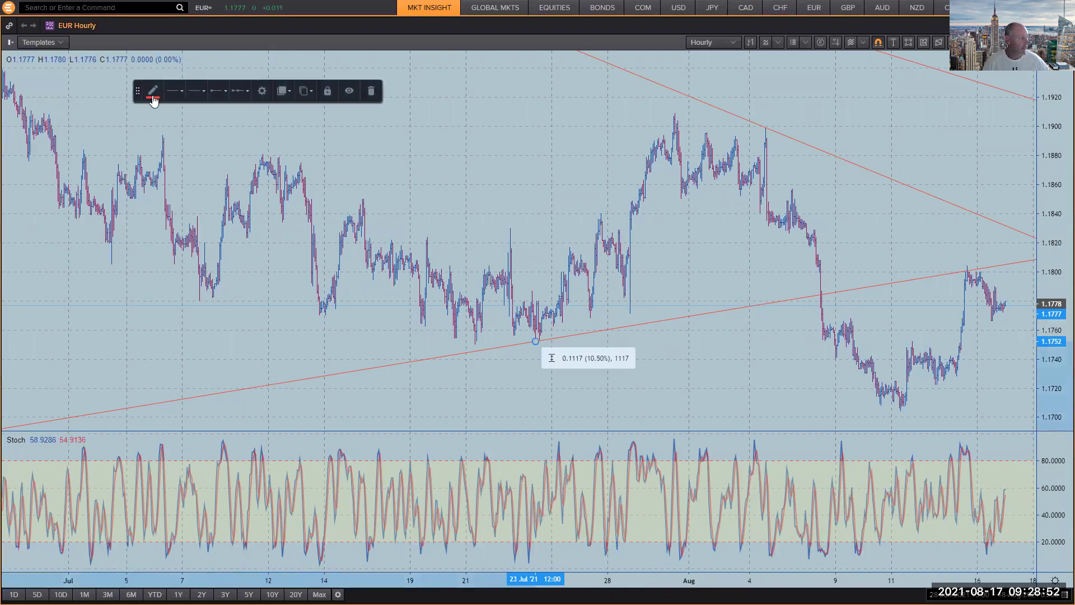
{"action": "left_click", "coordinate": [154, 99]}
{"action": "left_click", "coordinate": [188, 148]}
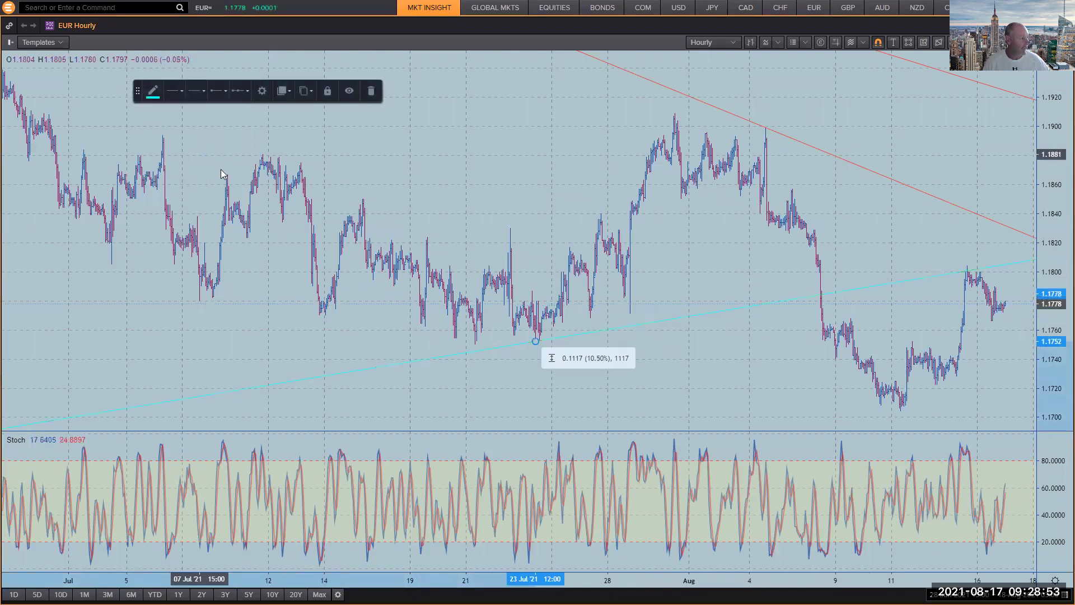
{"action": "left_click", "coordinate": [393, 173]}
- Switch the EUR chart to the Daily interval and show the price history back to early 2020
{"action": "scroll", "coordinate": [830, 283], "scroll_direction": "down", "scroll_amount": 4}
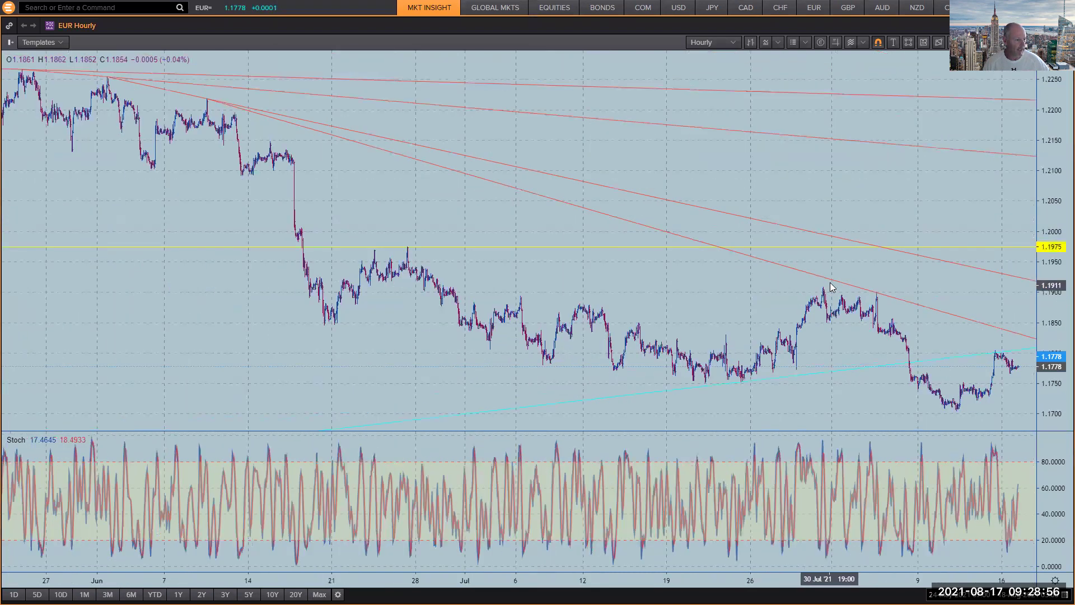
{"action": "left_click", "coordinate": [716, 43]}
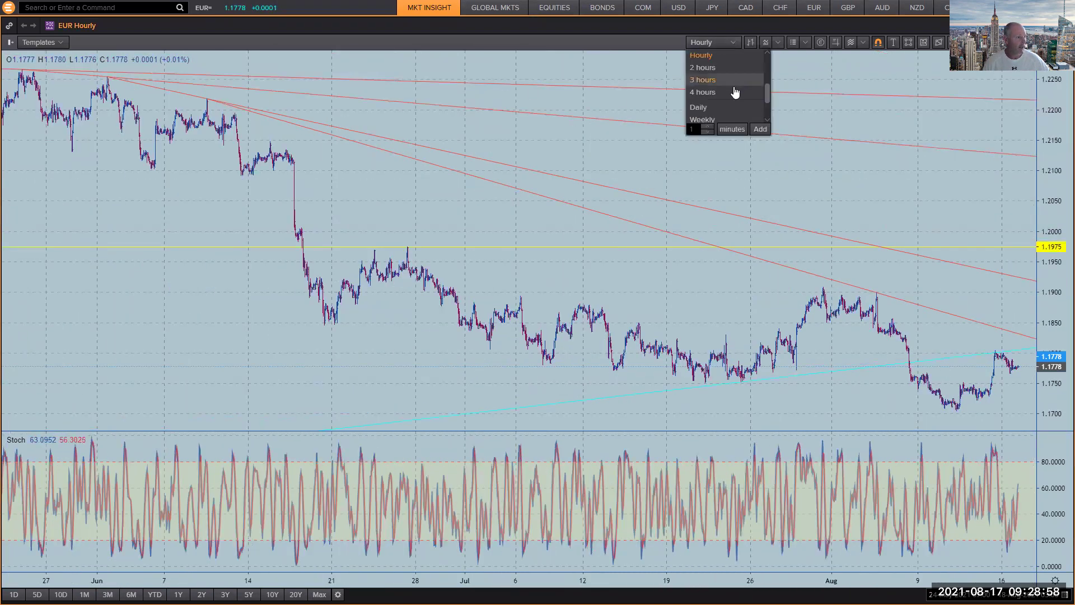
{"action": "left_click", "coordinate": [707, 106]}
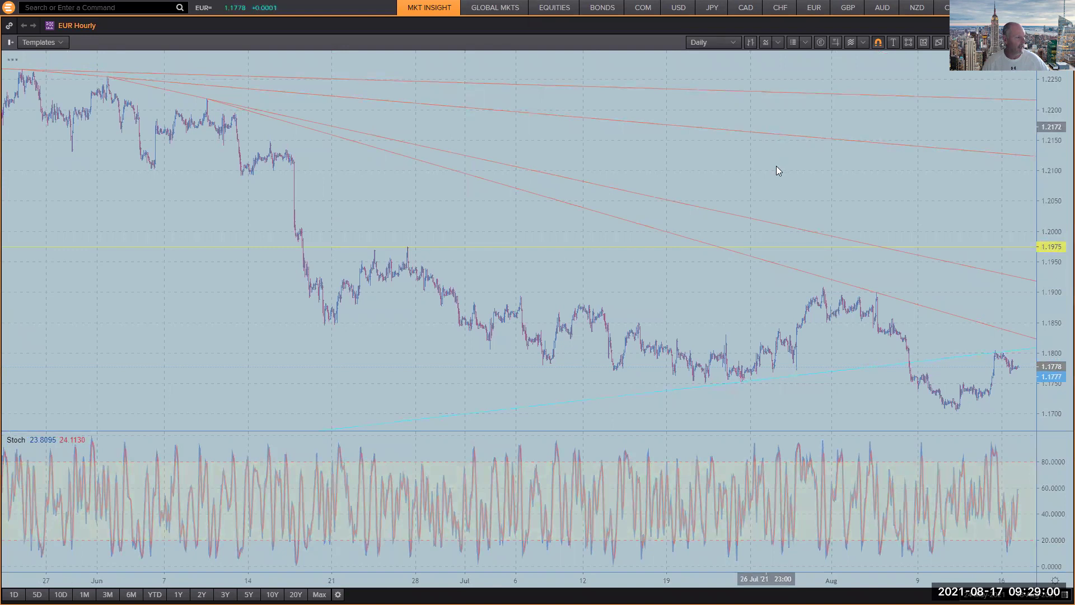
{"action": "scroll", "coordinate": [806, 198], "scroll_direction": "down", "scroll_amount": 3}
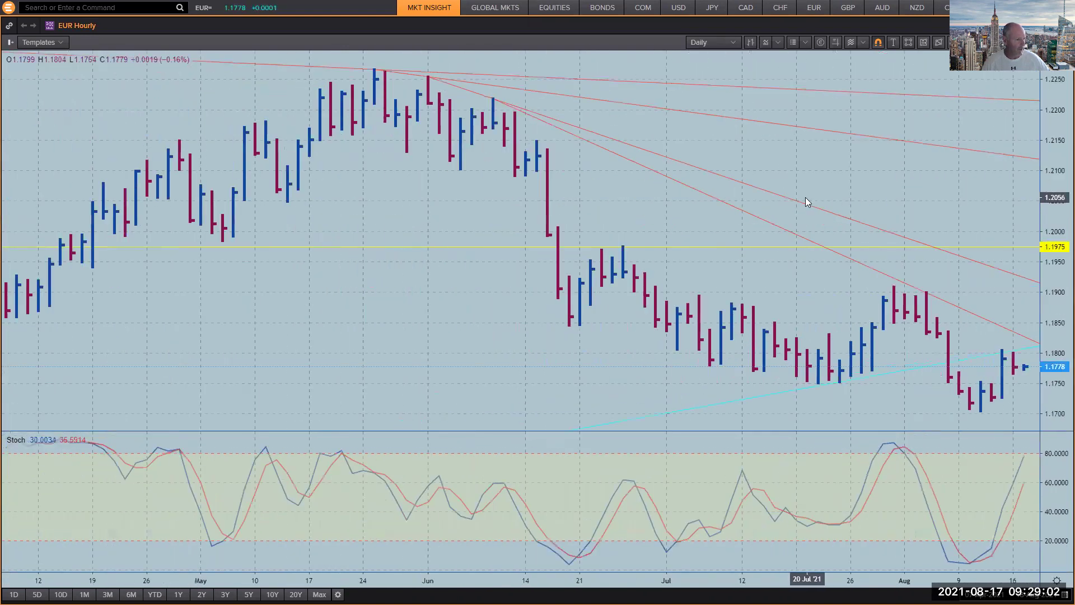
{"action": "scroll", "coordinate": [804, 199], "scroll_direction": "down", "scroll_amount": 5}
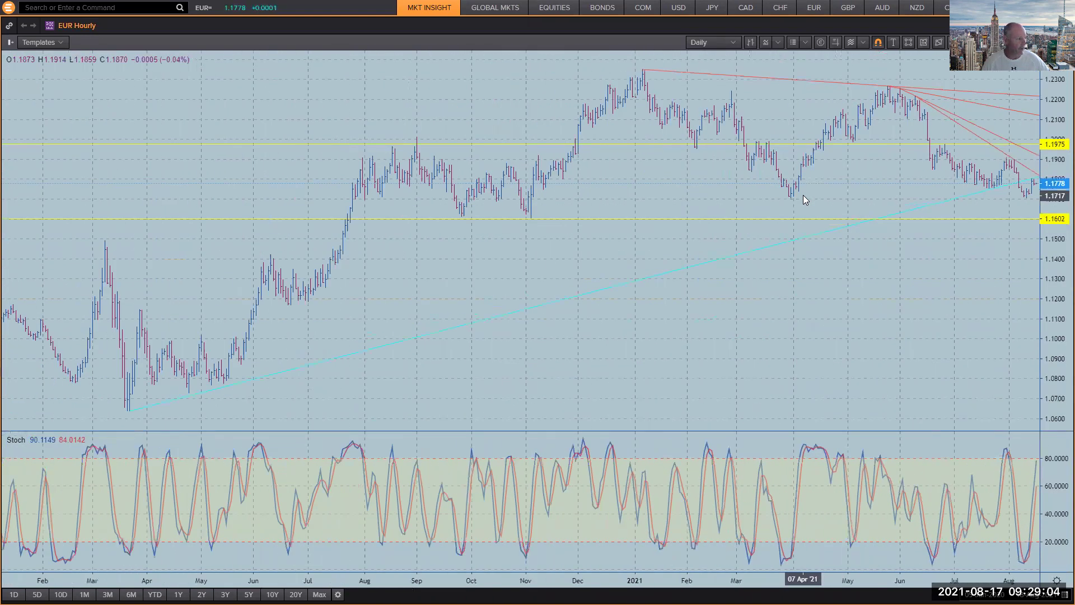
{"action": "scroll", "coordinate": [803, 195], "scroll_direction": "down", "scroll_amount": 3}
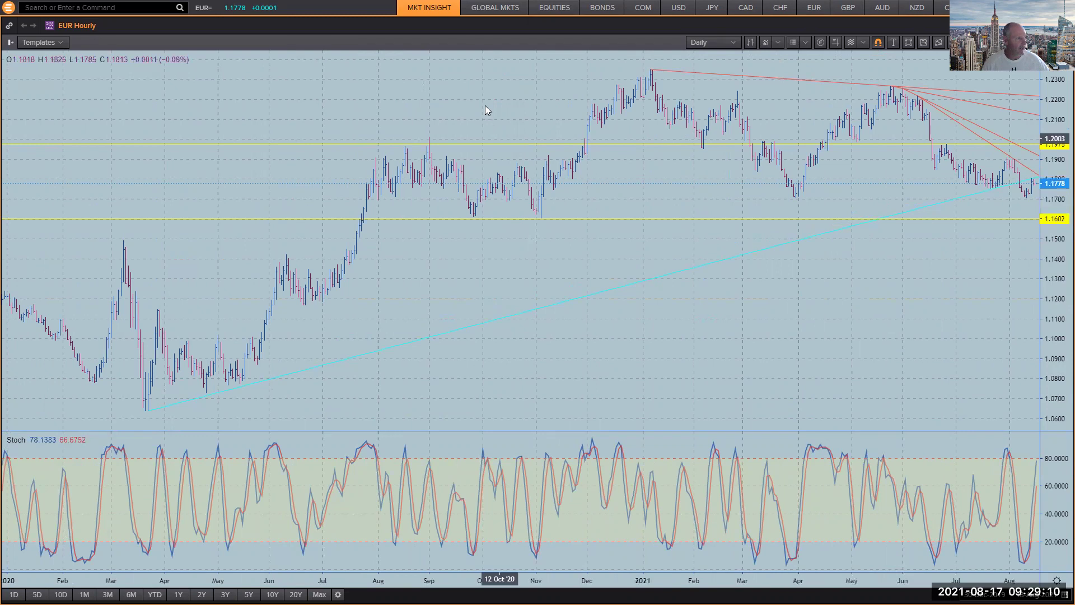
- Delete the yellow horizontal line at 1.1602 and move the one at 1.1975 down to the late-March low at 1.1702
{"action": "left_click", "coordinate": [776, 220]}
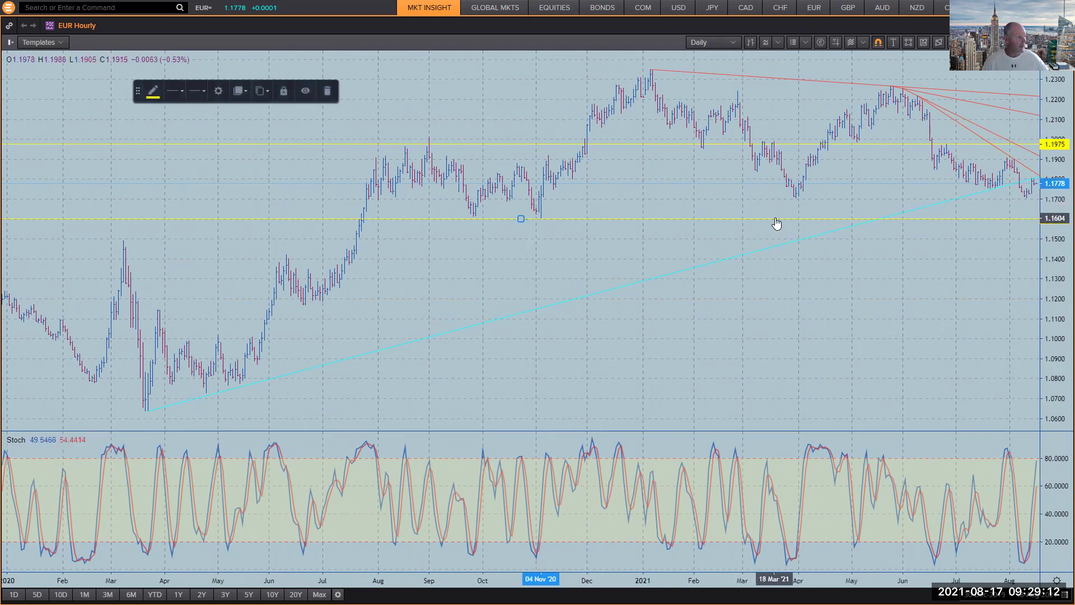
{"action": "mouse_move", "coordinate": [775, 220]}
{"action": "left_mouse_down"}
{"action": "mouse_move", "coordinate": [707, 132]}
{"action": "mouse_move", "coordinate": [690, 148]}
{"action": "left_mouse_up"}
{"action": "left_click_drag", "start_coordinate": [521, 144], "coordinate": [795, 198]}
{"action": "left_click", "coordinate": [901, 252]}
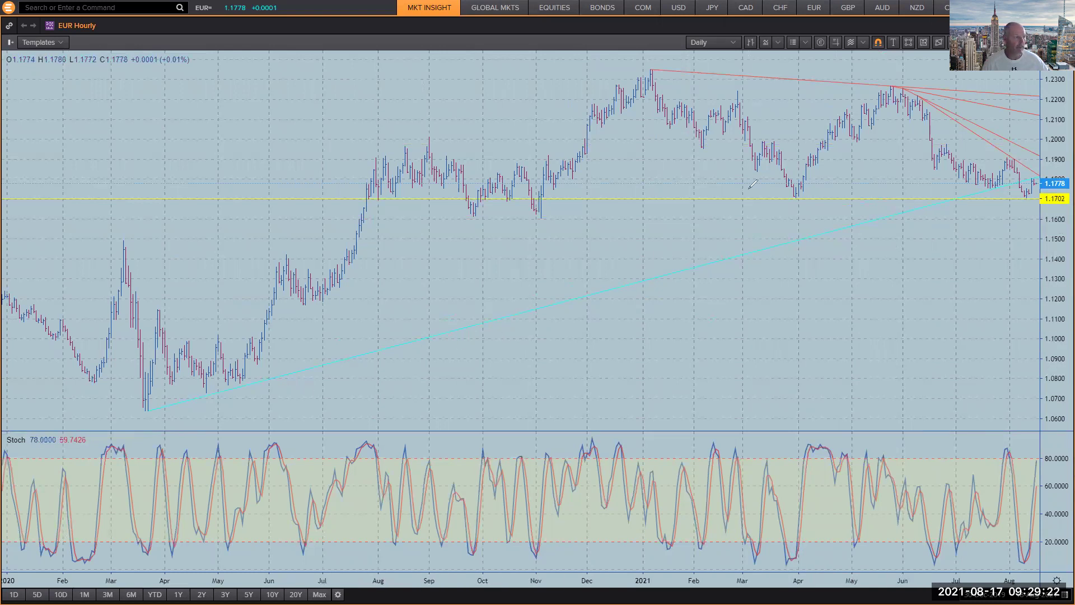
- Circle the March 2020 EUR low, mark the August low with a circle and an arrow, and clear the markings
{"action": "left_click_drag", "start_coordinate": [135, 404], "coordinate": [144, 399]}
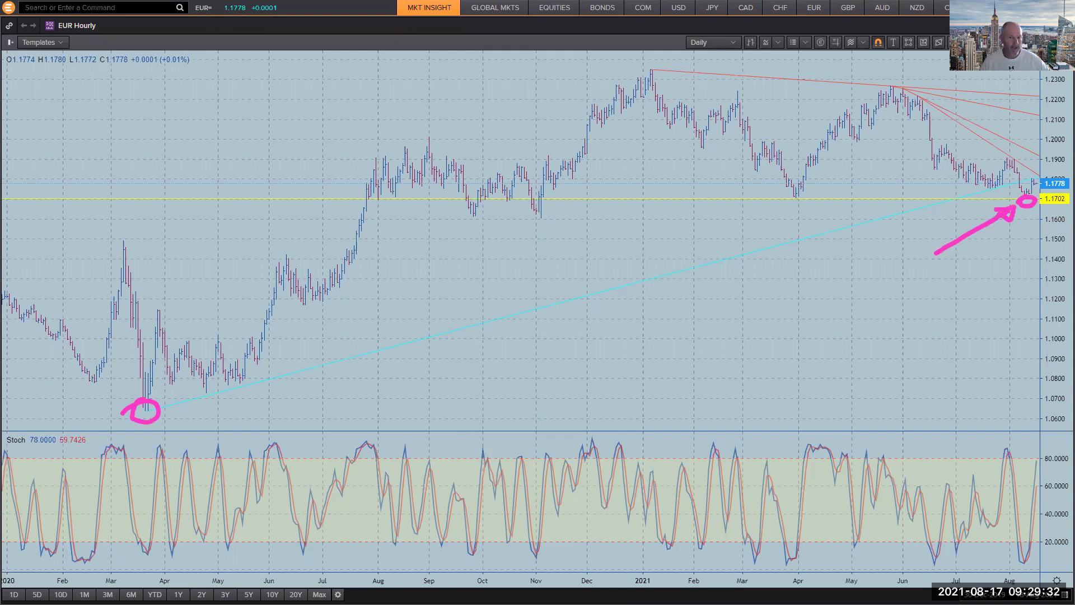
{"action": "key", "text": "Escape"}
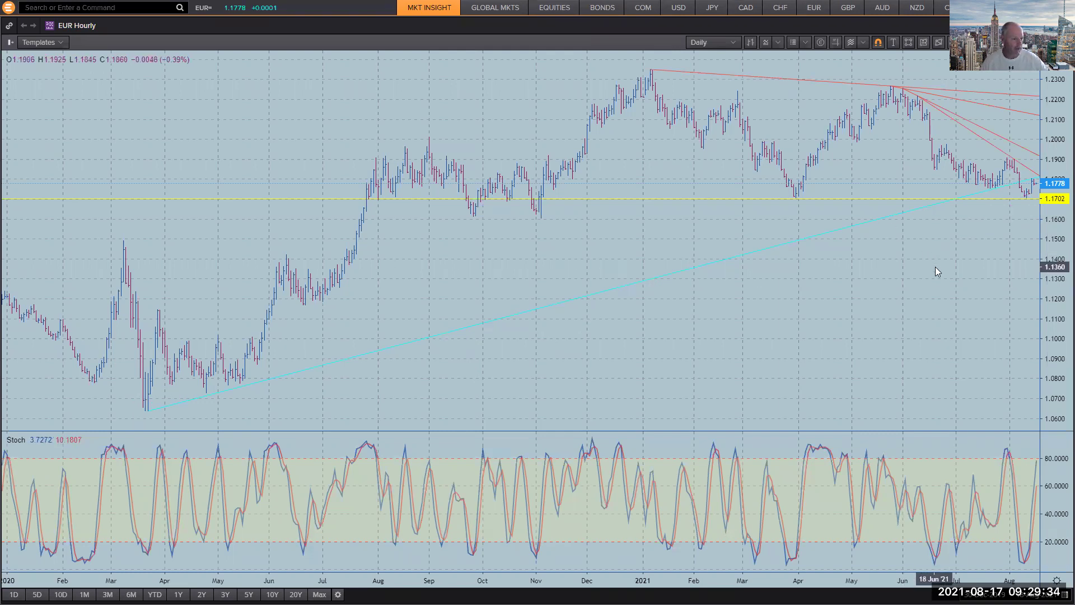
- Set the EUR chart back to the Hourly interval and focus it on the July and August price action
{"action": "left_click", "coordinate": [720, 43]}
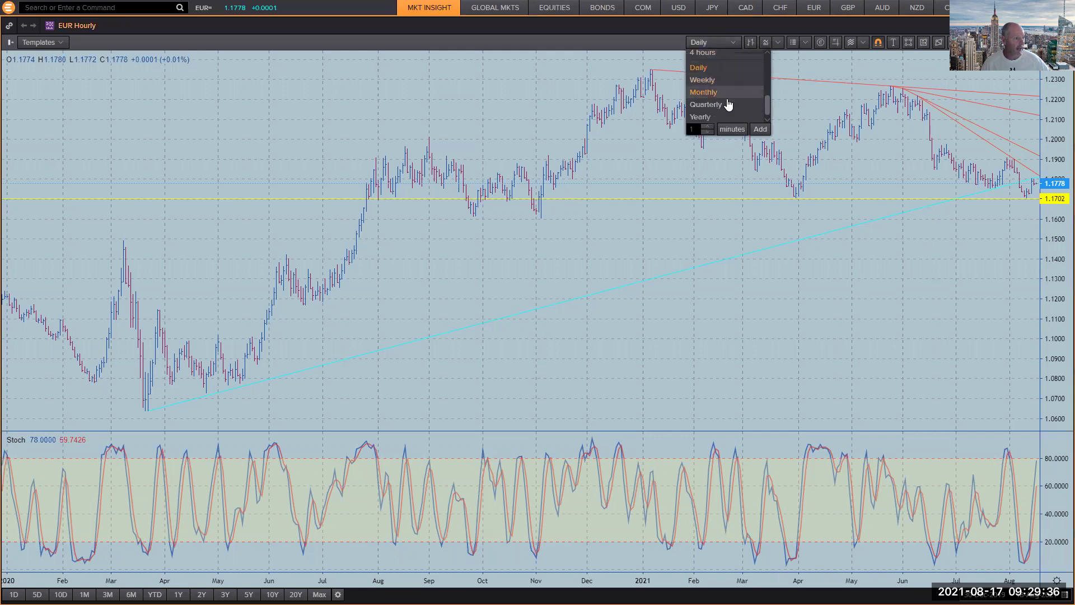
{"action": "scroll", "coordinate": [724, 93], "scroll_direction": "up", "scroll_amount": 3}
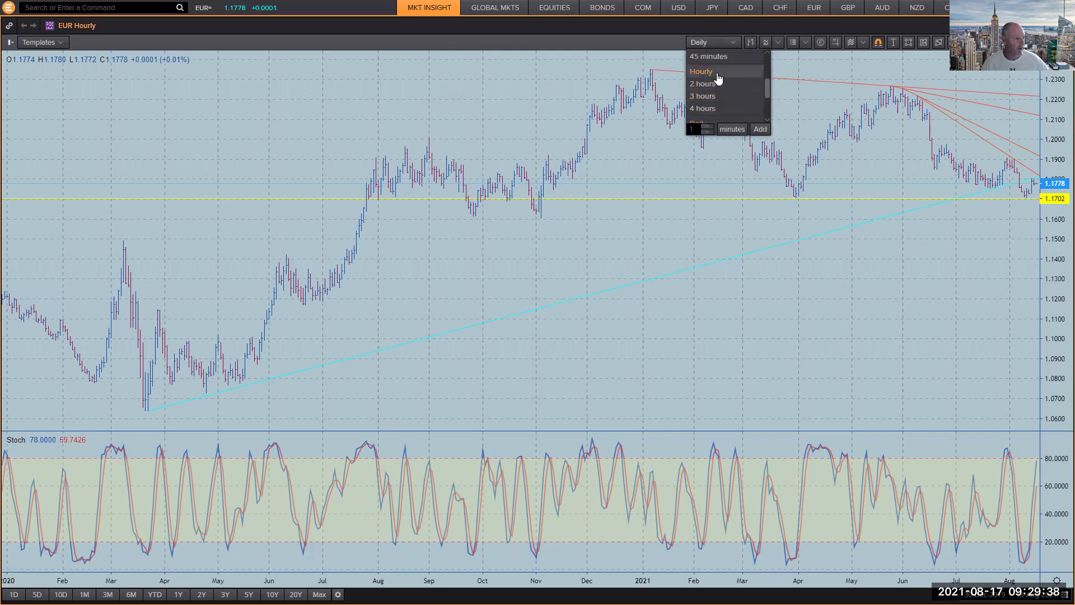
{"action": "left_click", "coordinate": [717, 82]}
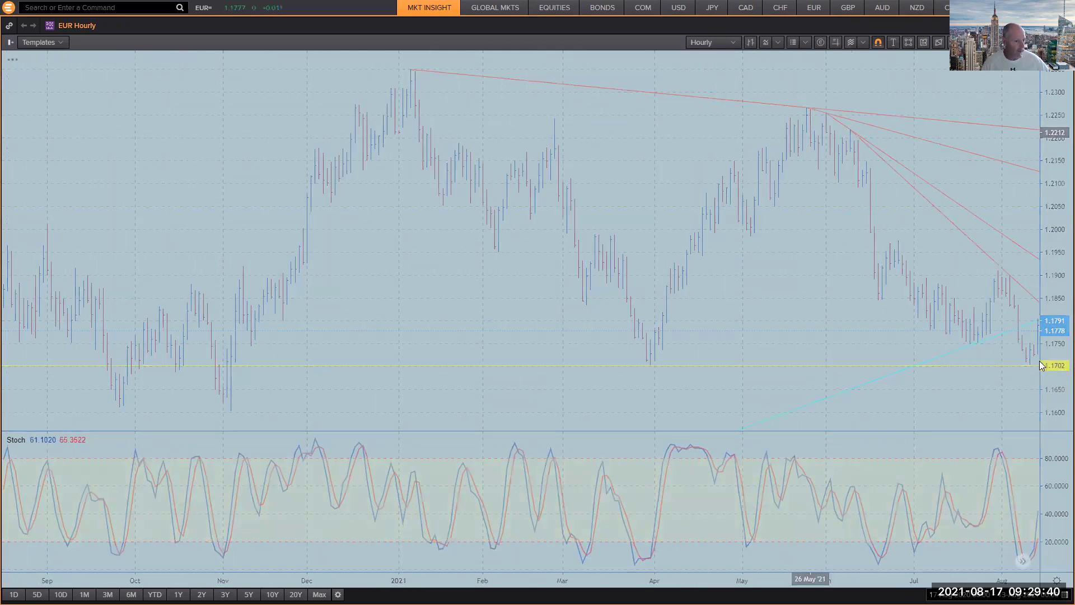
{"action": "left_click_drag", "start_coordinate": [798, 311], "coordinate": [661, 295]}
{"action": "scroll", "coordinate": [667, 299], "scroll_direction": "down", "scroll_amount": 2}
{"action": "scroll", "coordinate": [667, 299], "scroll_direction": "up", "scroll_amount": 2}
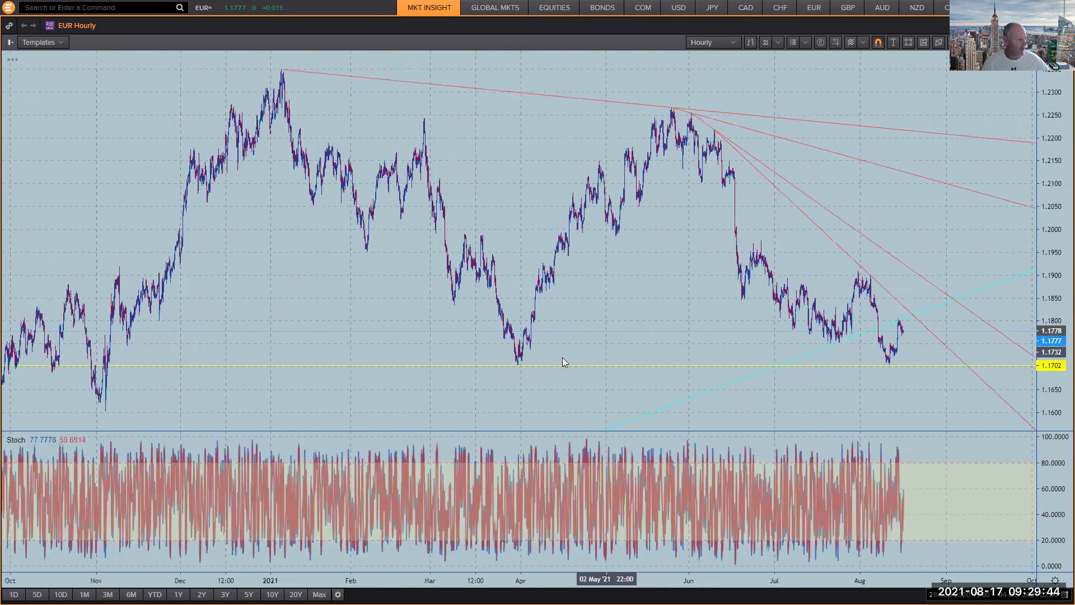
{"action": "scroll", "coordinate": [880, 331], "scroll_direction": "up", "scroll_amount": 3}
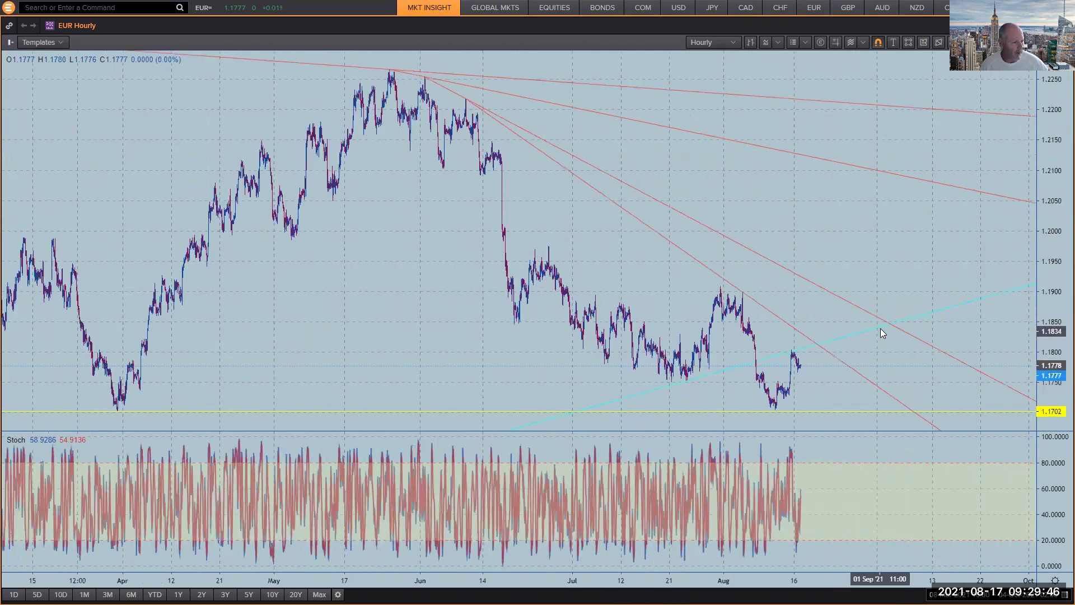
{"action": "scroll", "coordinate": [881, 328], "scroll_direction": "up", "scroll_amount": 2}
{"action": "left_click_drag", "start_coordinate": [902, 263], "coordinate": [979, 248]}
{"action": "left_click_drag", "start_coordinate": [796, 251], "coordinate": [947, 255]}
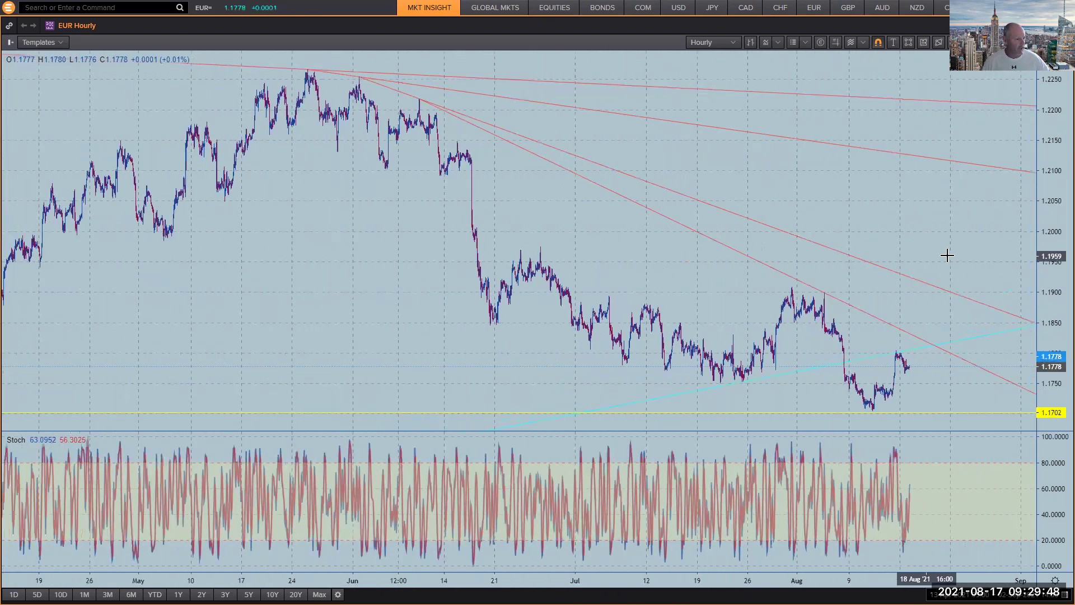
{"action": "scroll", "coordinate": [918, 269], "scroll_direction": "up", "scroll_amount": 5}
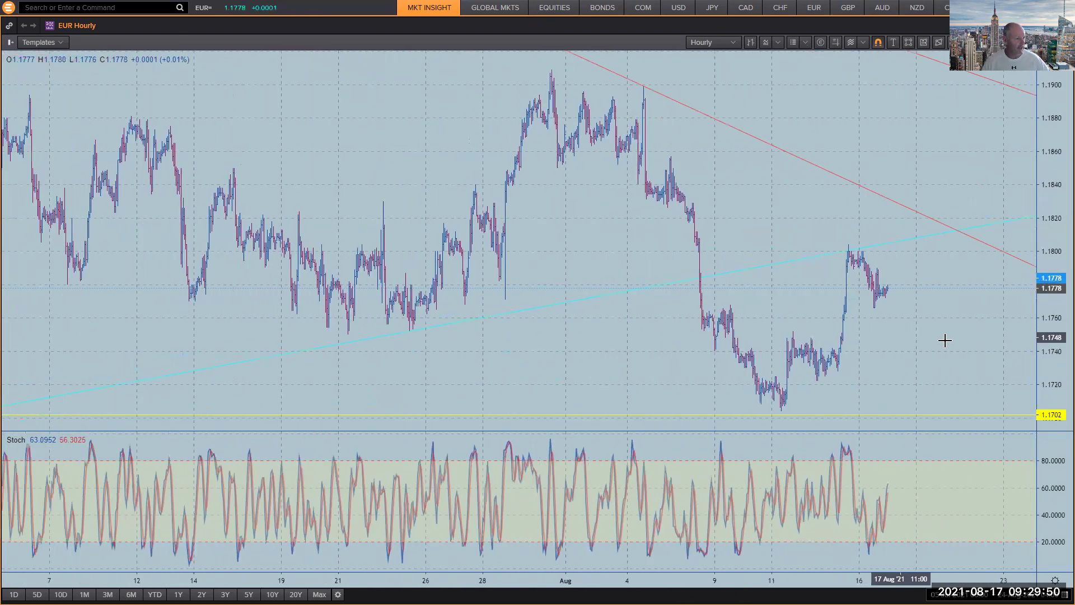
{"action": "left_click_drag", "start_coordinate": [945, 340], "coordinate": [982, 322]}
- Return to the multi-chart layout and focus the EUR Hourly chart on the August break and rebound
{"action": "left_click", "coordinate": [1050, 25]}
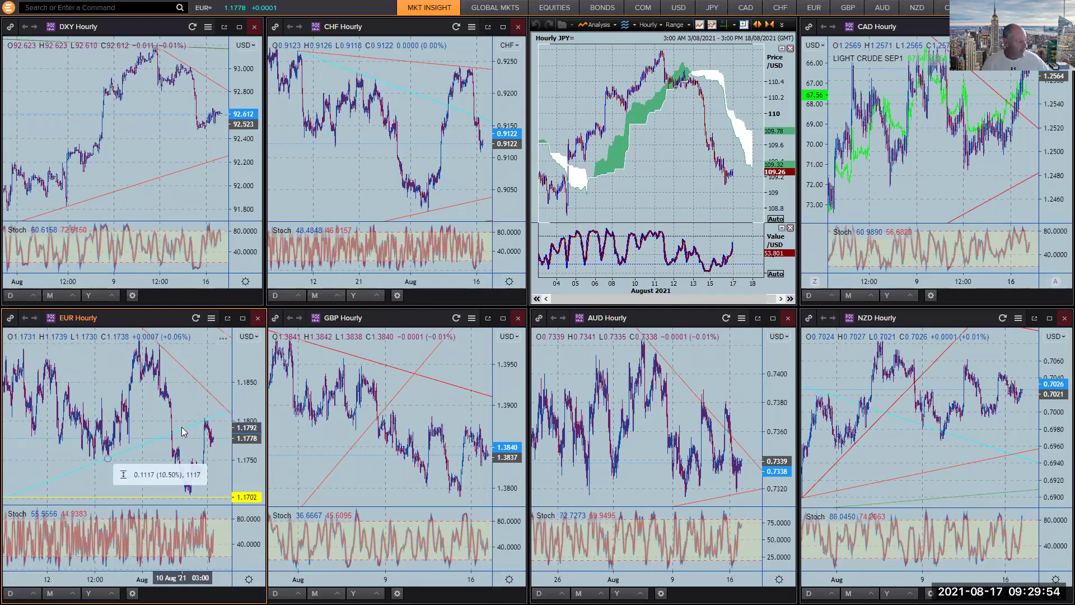
{"action": "scroll", "coordinate": [181, 429], "scroll_direction": "down", "scroll_amount": 3}
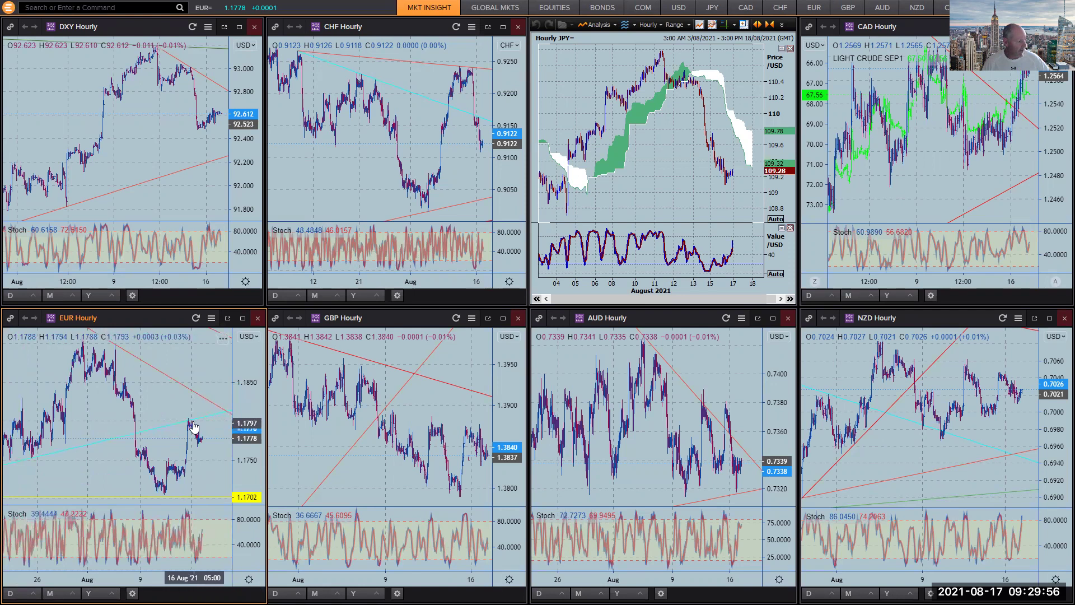
{"action": "left_click_drag", "start_coordinate": [193, 426], "coordinate": [199, 422]}
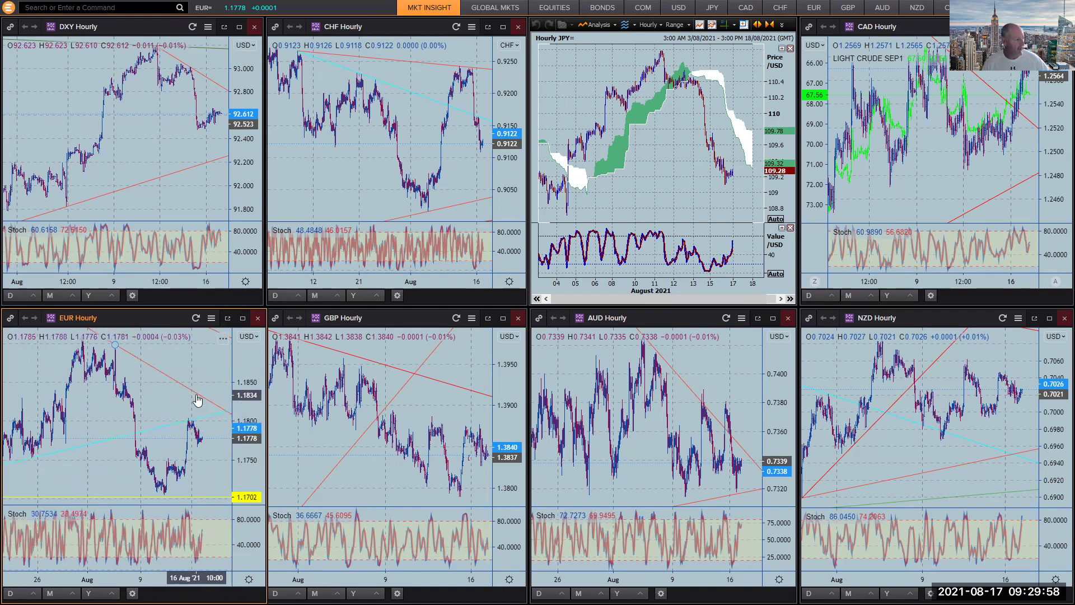
{"action": "left_click_drag", "start_coordinate": [204, 497], "coordinate": [204, 502]}
{"action": "scroll", "coordinate": [194, 456], "scroll_direction": "up", "scroll_amount": 6}
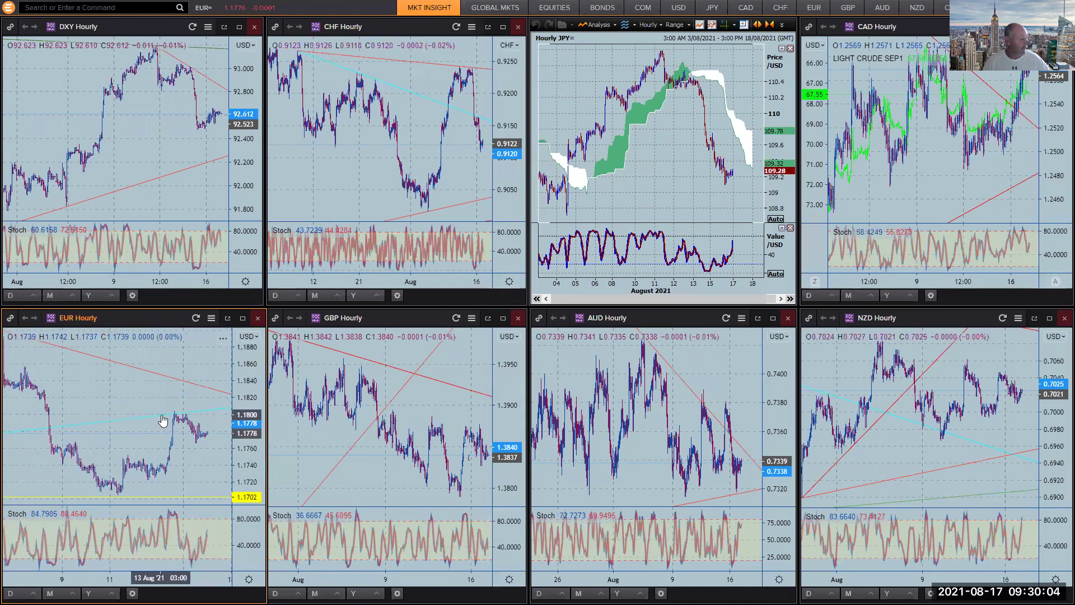
- Maximize the EUR Hourly chart and draw a rising ray from the 11 August low at 1.1704 through about 1.1728 on 13 August
{"action": "left_click", "coordinate": [243, 319]}
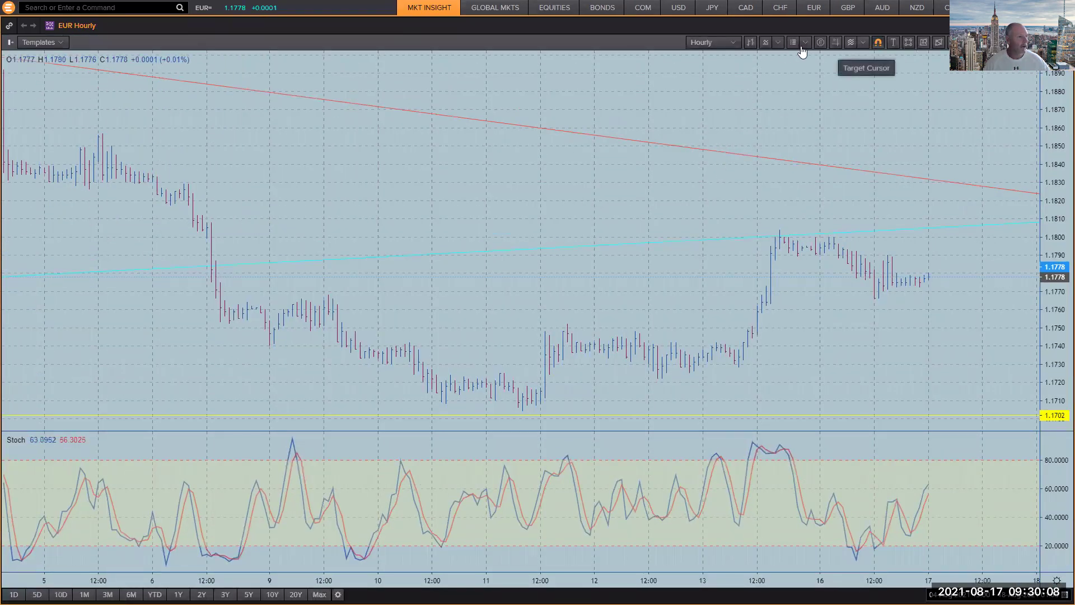
{"action": "left_click", "coordinate": [864, 49]}
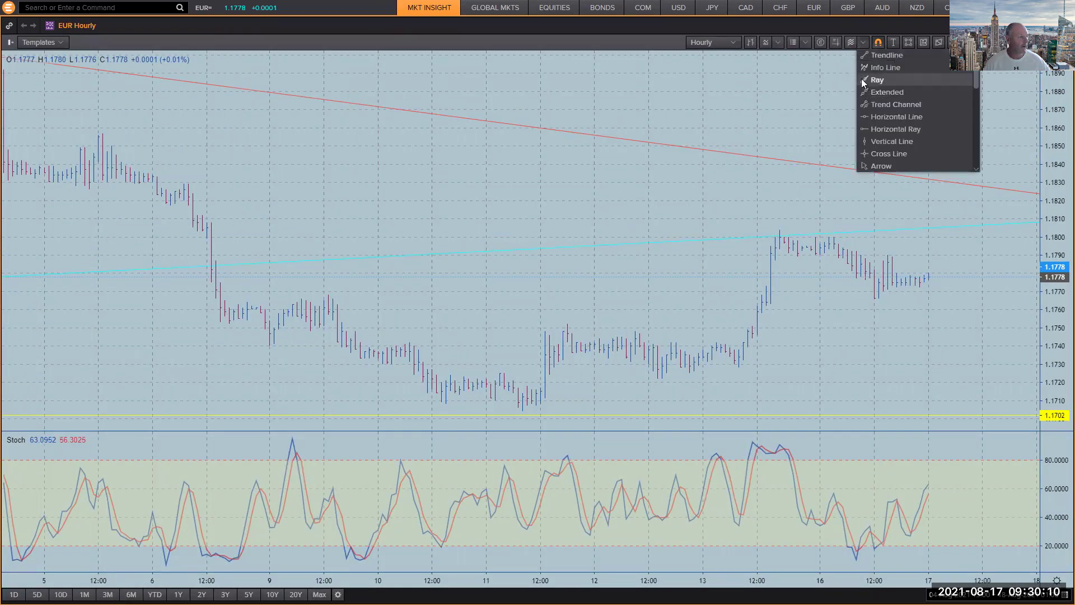
{"action": "left_click", "coordinate": [879, 81]}
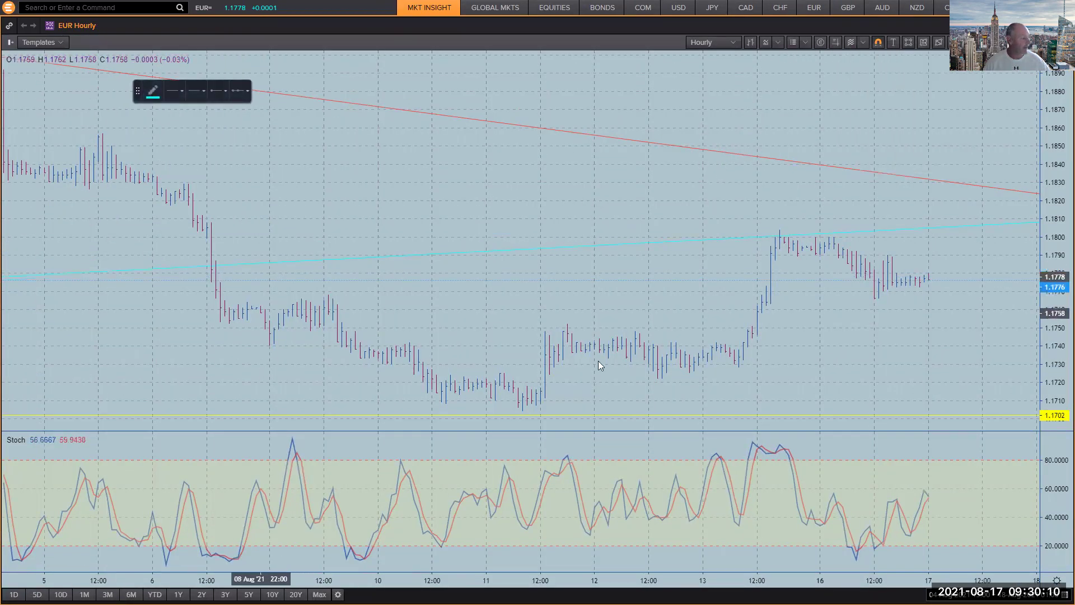
{"action": "left_click", "coordinate": [522, 411]}
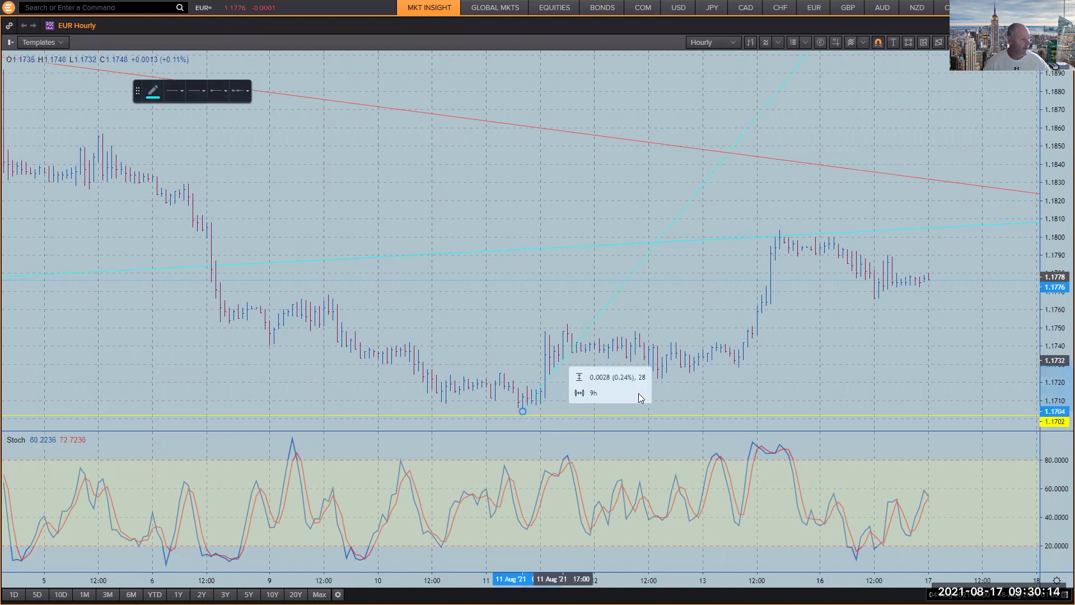
{"action": "left_click", "coordinate": [738, 378]}
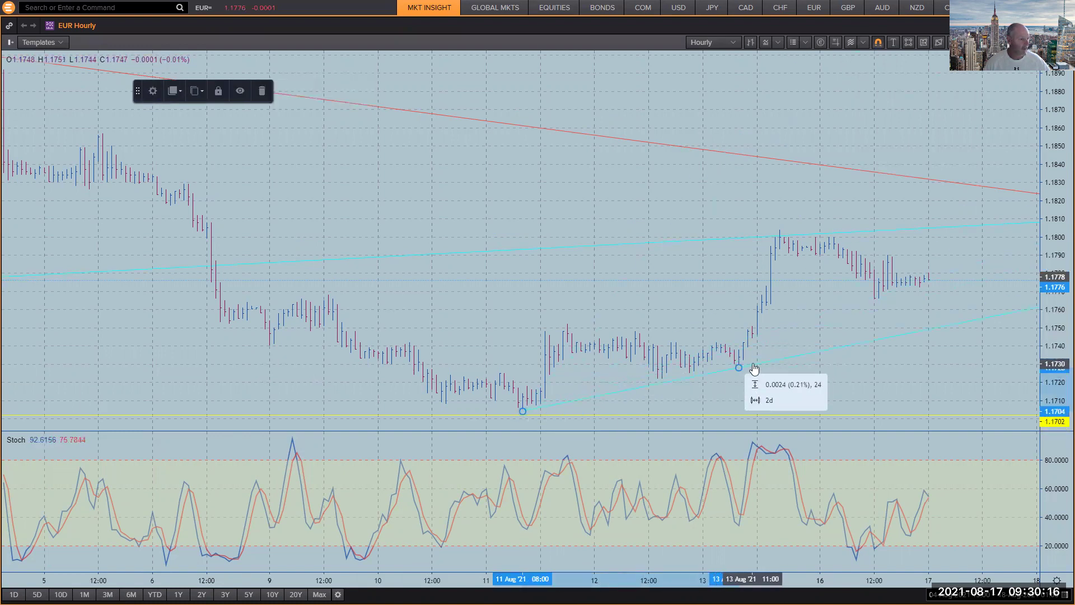
- Change the line color of the new rising ray under the August EUR lows to red
{"action": "left_click", "coordinate": [507, 189]}
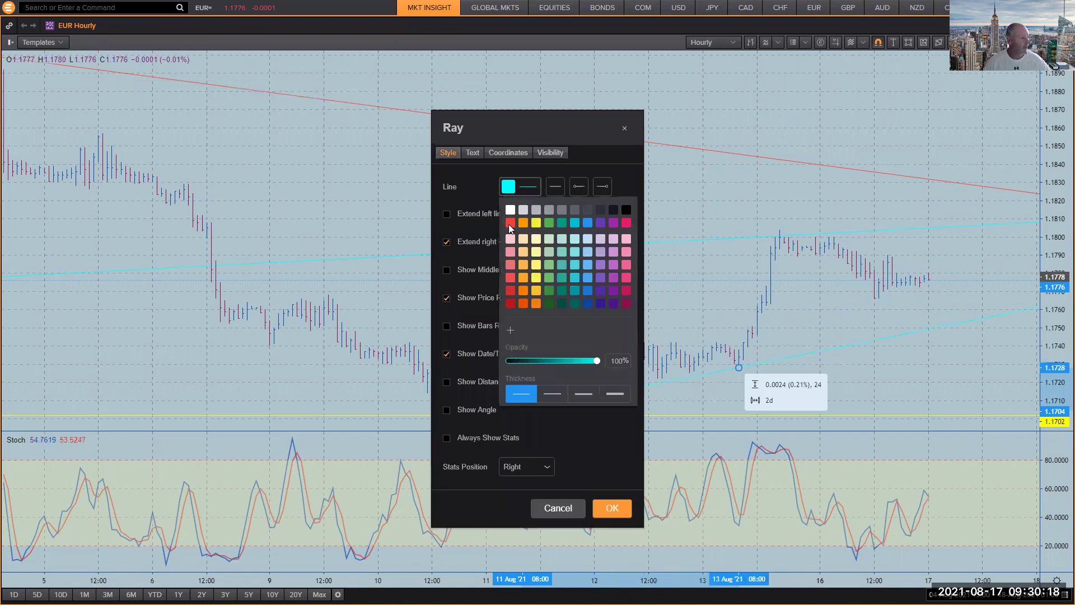
{"action": "left_click", "coordinate": [509, 223]}
{"action": "left_click", "coordinate": [612, 508]}
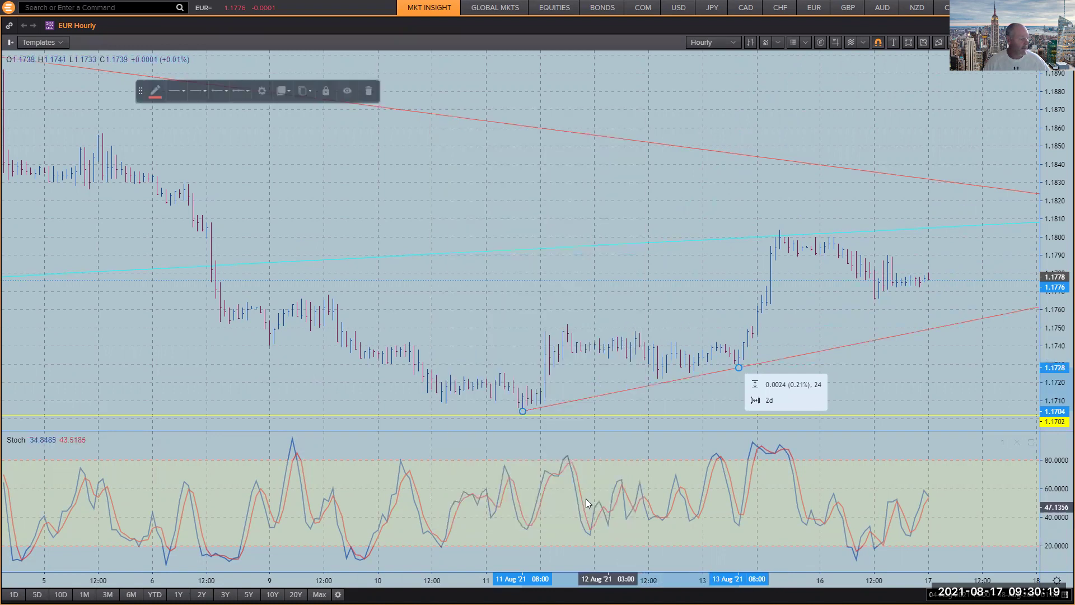
{"action": "left_click", "coordinate": [884, 368]}
- Return to the multi-chart layout, maximize the AUD Hourly chart and re-anchor its falling trendline to the 13 August high at 0.7381
{"action": "left_click", "coordinate": [1049, 25]}
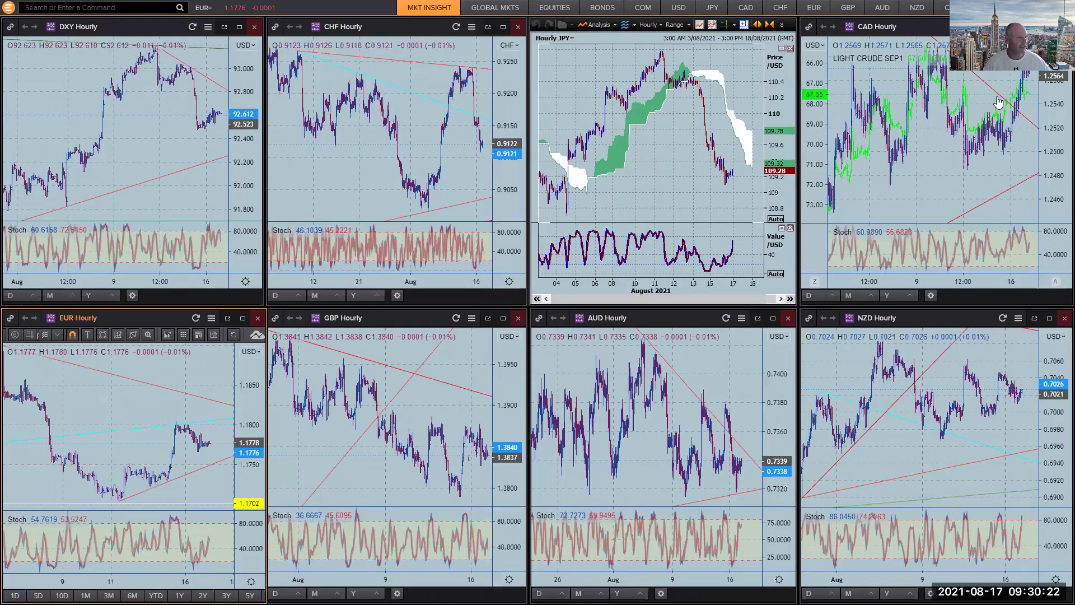
{"action": "left_click", "coordinate": [773, 319]}
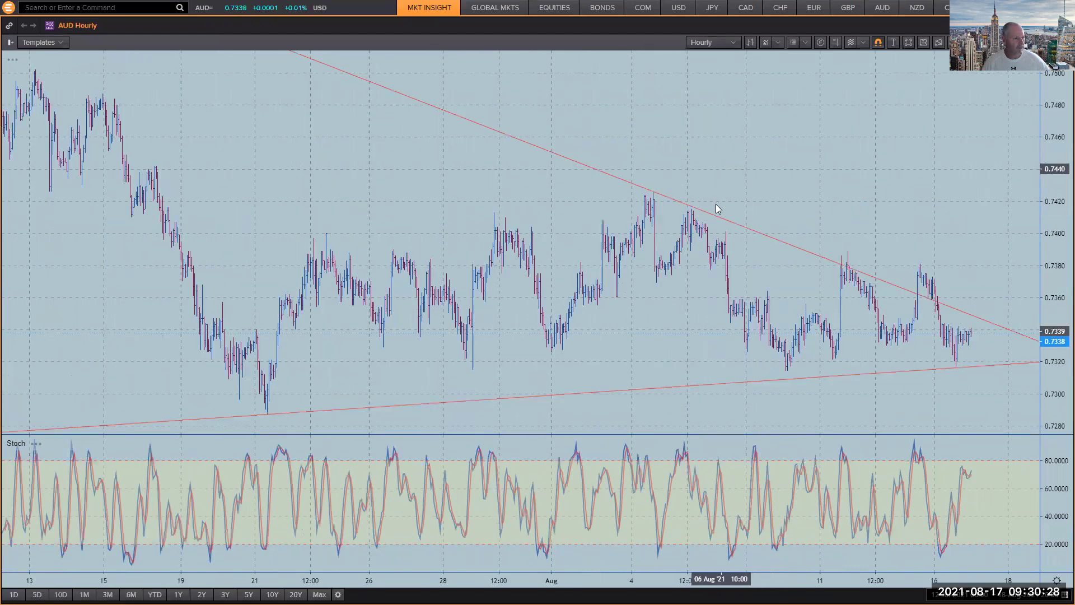
{"action": "left_click", "coordinate": [715, 214]}
{"action": "left_click_drag", "start_coordinate": [653, 192], "coordinate": [925, 240]}
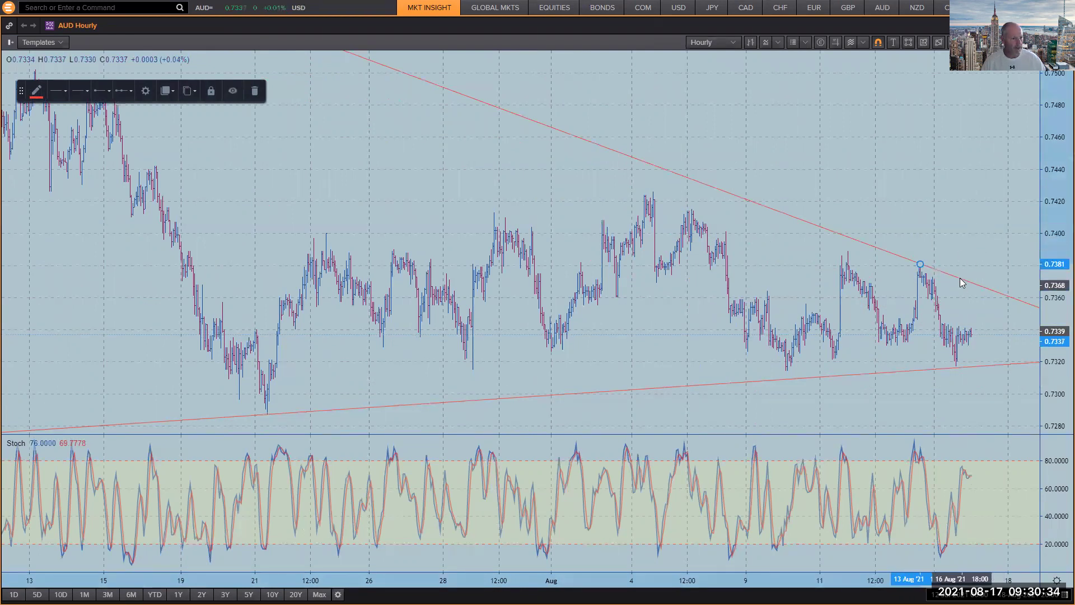
{"action": "left_click", "coordinate": [957, 260]}
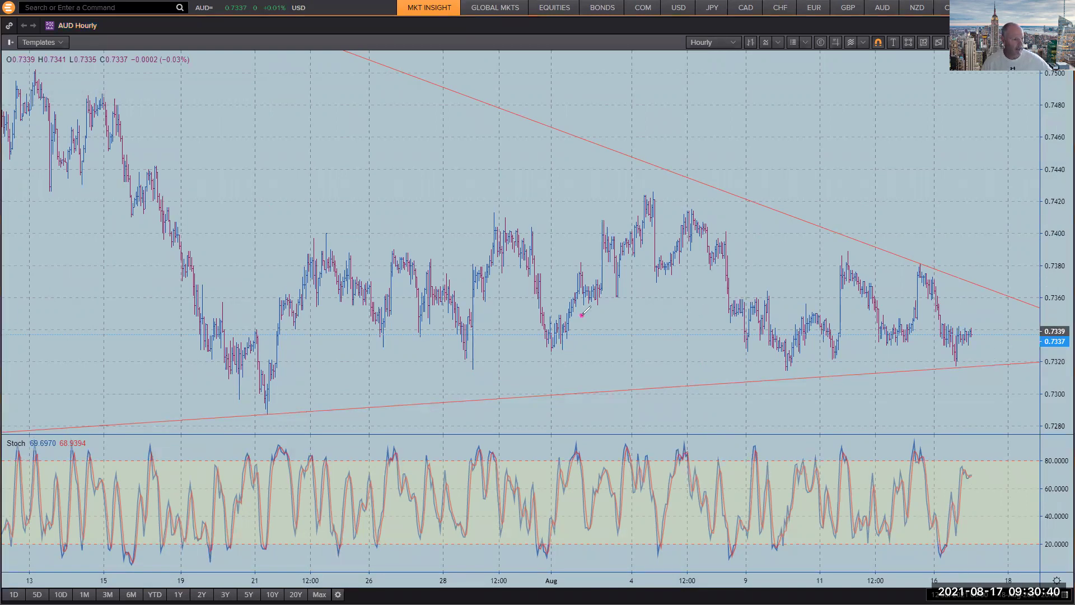
- Draw a sideways arrow through the narrowing AUD range and circle the current levels on the falling and rising trendlines
{"action": "left_click_drag", "start_coordinate": [581, 314], "coordinate": [846, 315]}
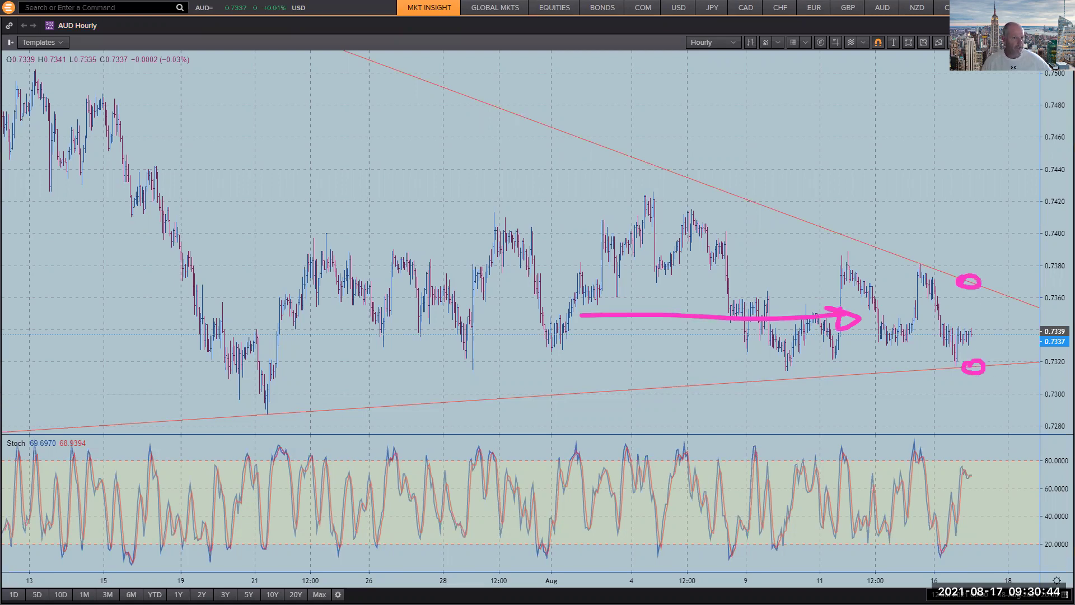
- Clear the pen marks, return from the AUD Hourly chart to the multi-chart layout and extend the AUD view back to mid-July
{"action": "key", "text": "e"}
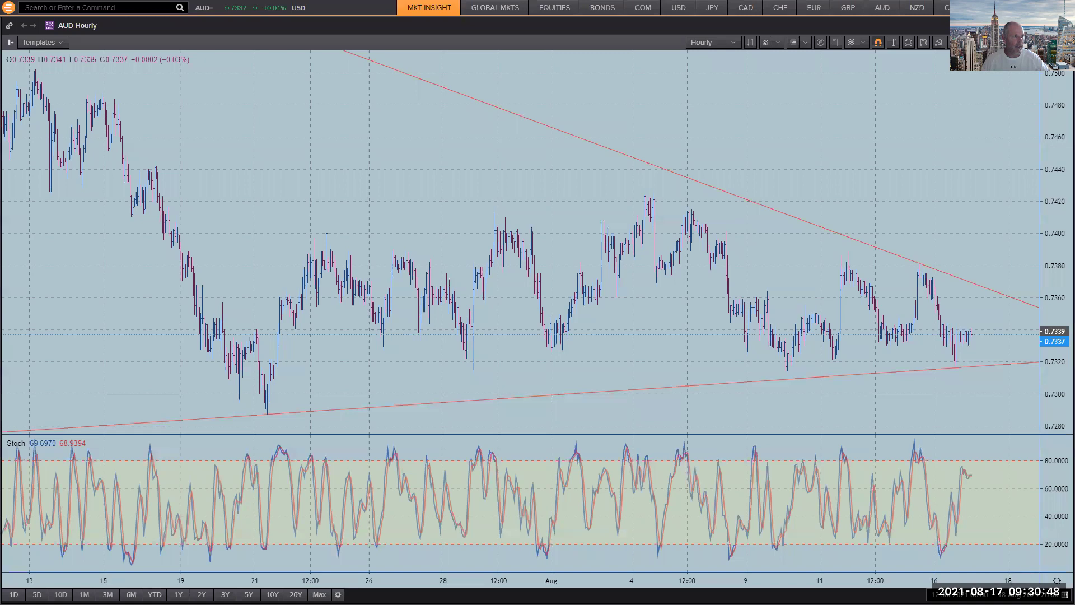
{"action": "left_click", "coordinate": [1049, 26]}
{"action": "scroll", "coordinate": [736, 400], "scroll_direction": "up", "scroll_amount": 5}
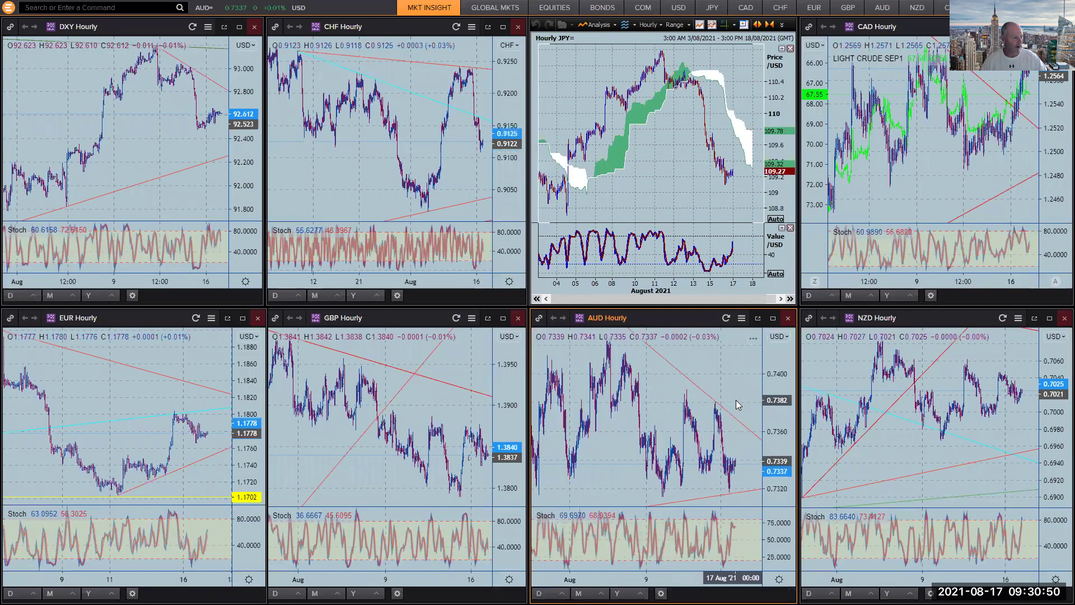
{"action": "scroll", "coordinate": [736, 400], "scroll_direction": "down", "scroll_amount": 5}
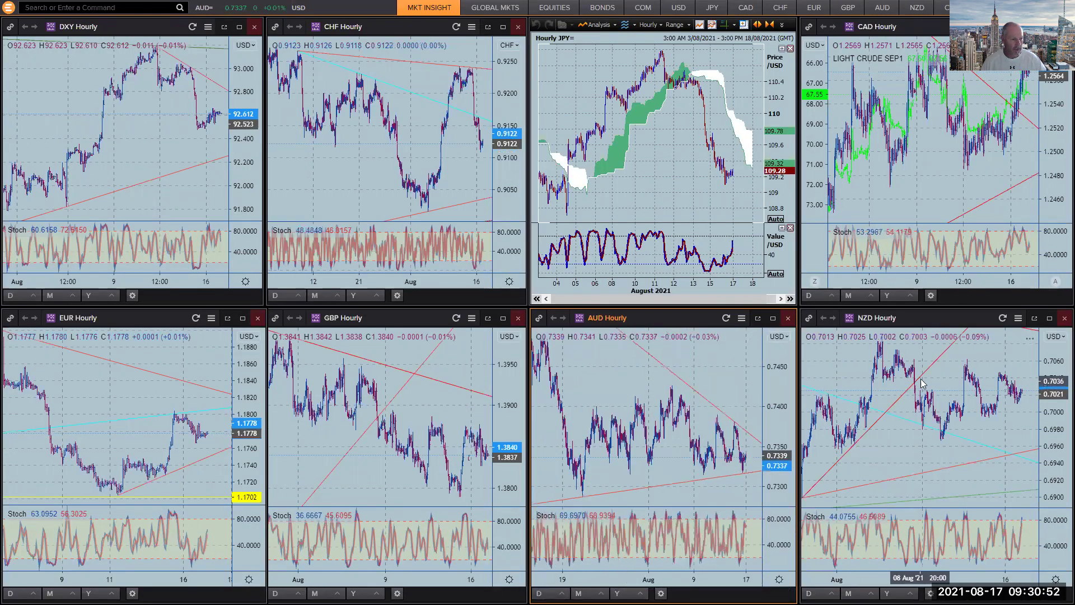
- On the NZD Hourly chart, re-anchor the rising red trendline under the 10 August low and the falling cyan ray to the 4 August high
{"action": "mouse_move", "coordinate": [856, 444]}
{"action": "left_mouse_down"}
{"action": "mouse_move", "coordinate": [943, 458]}
{"action": "mouse_move", "coordinate": [941, 441]}
{"action": "left_mouse_up"}
{"action": "left_click", "coordinate": [999, 434]}
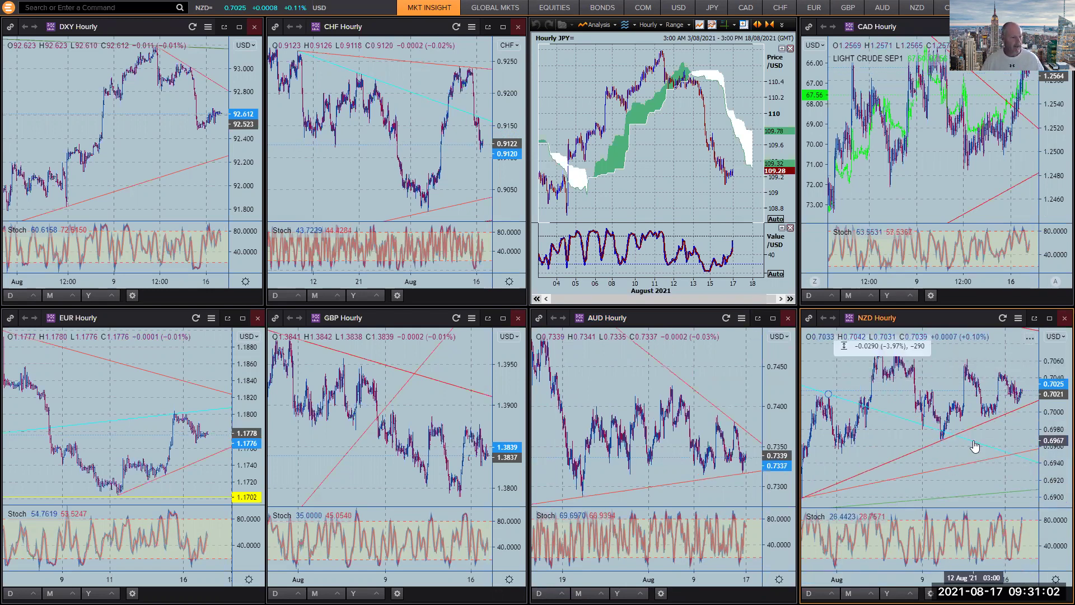
{"action": "mouse_move", "coordinate": [974, 442]}
{"action": "left_mouse_down"}
{"action": "mouse_move", "coordinate": [880, 350]}
{"action": "mouse_move", "coordinate": [882, 338]}
{"action": "left_mouse_up"}
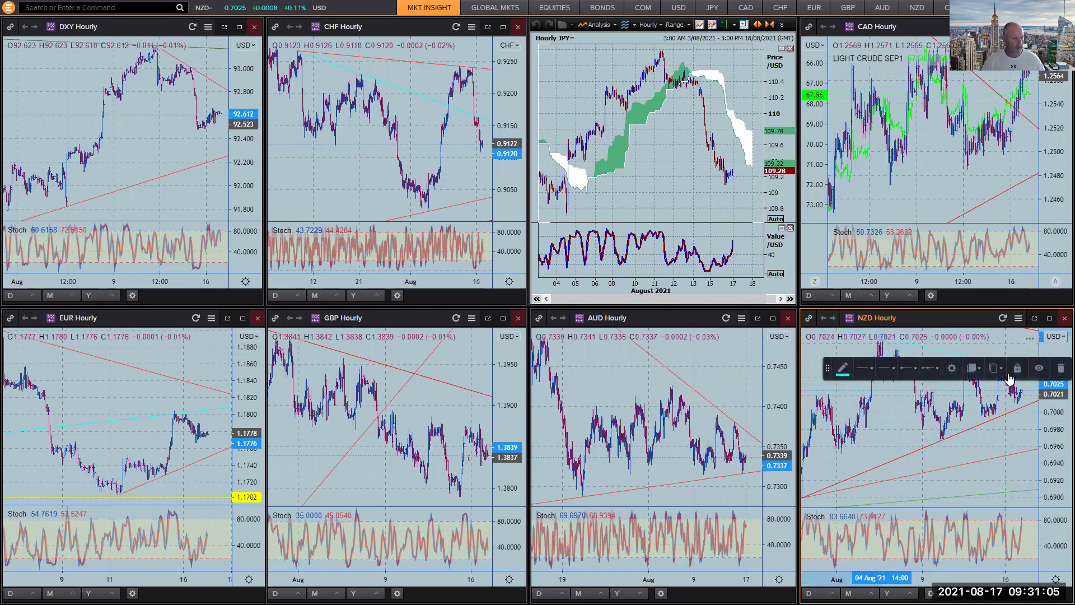
{"action": "left_click", "coordinate": [1015, 443]}
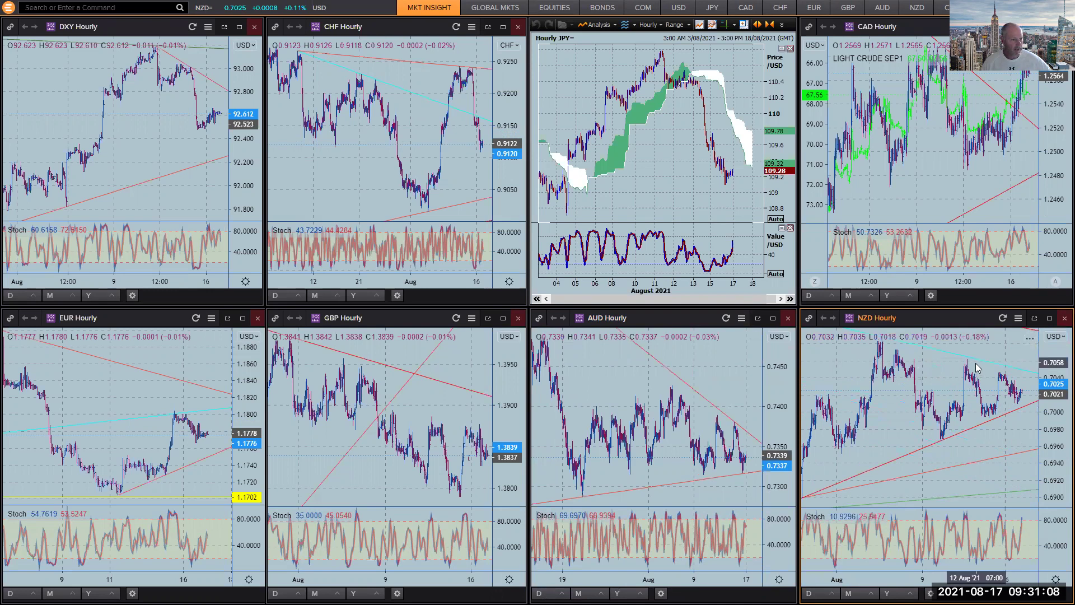
- Maximize the NZD Hourly chart, change the falling cyan ray's line color to red and return to the multi-chart layout
{"action": "left_click", "coordinate": [1049, 318]}
{"action": "scroll", "coordinate": [717, 160], "scroll_direction": "up", "scroll_amount": 2}
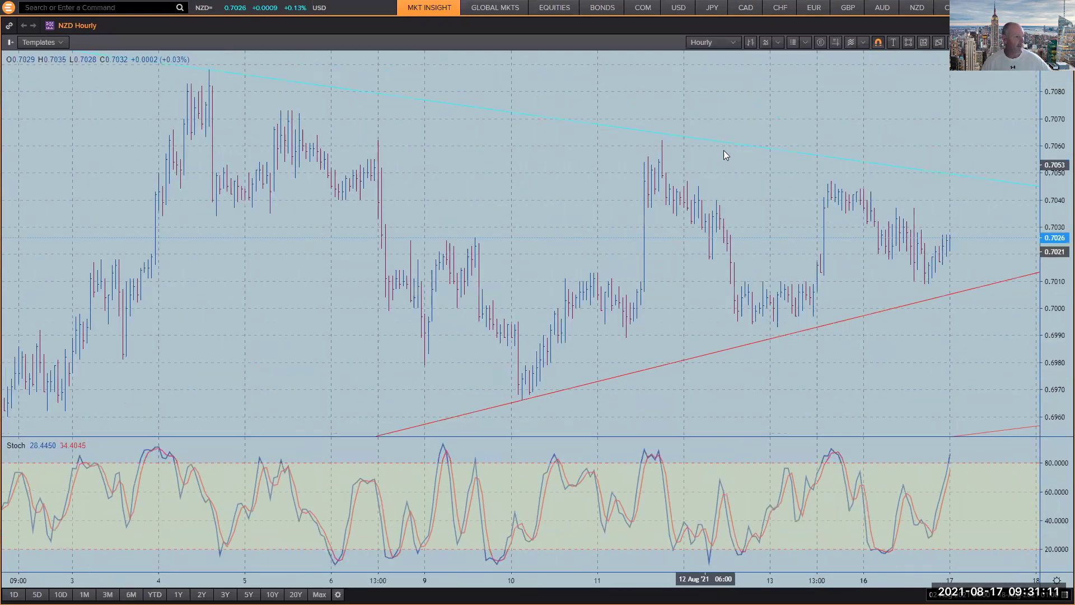
{"action": "double_click", "coordinate": [769, 154]}
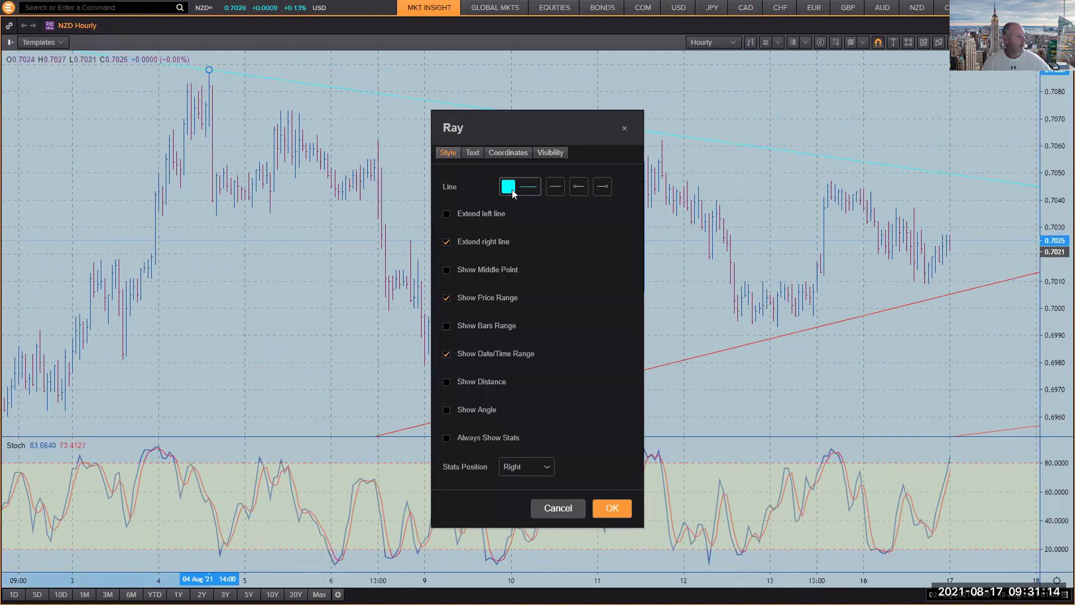
{"action": "left_click", "coordinate": [513, 190]}
{"action": "left_click", "coordinate": [510, 223]}
{"action": "left_click", "coordinate": [606, 504]}
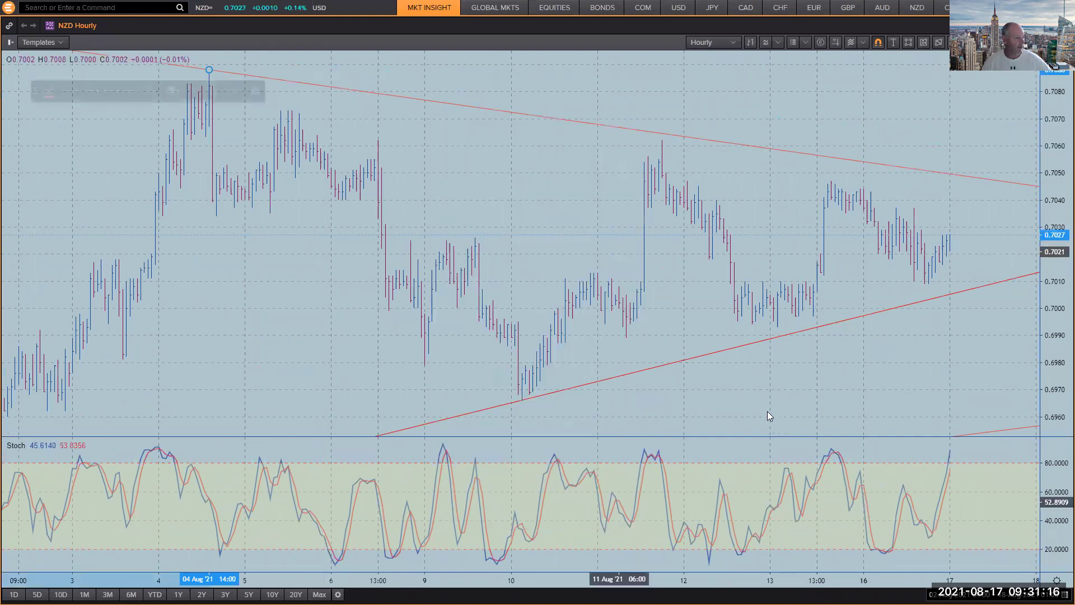
{"action": "left_click", "coordinate": [768, 413]}
{"action": "left_click", "coordinate": [1049, 25]}
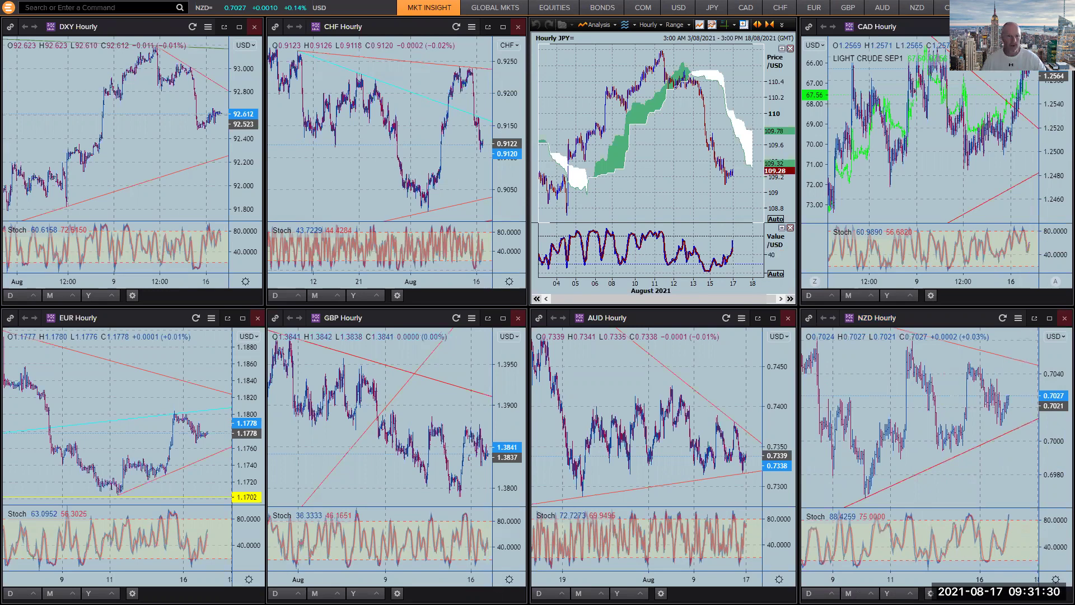
- Switch to the Economic Monitor and circle the 22:30 US retail sales releases for 17 August, then clear the mark
{"action": "key", "text": "alt+Tab"}
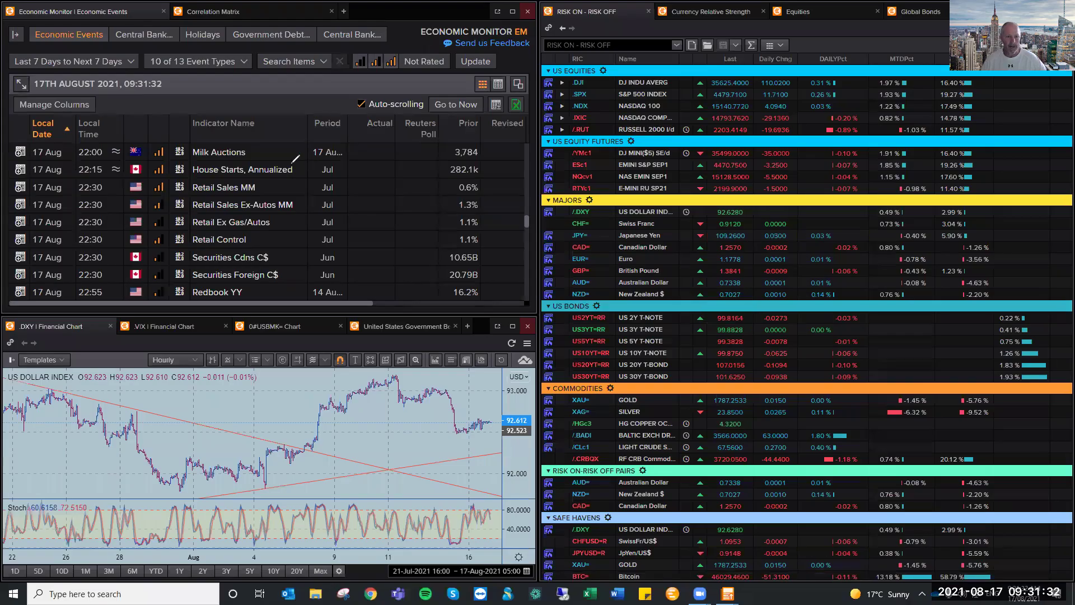
{"action": "mouse_move", "coordinate": [241, 168]}
{"action": "left_mouse_down"}
{"action": "mouse_move", "coordinate": [184, 241]}
{"action": "mouse_move", "coordinate": [196, 171]}
{"action": "left_mouse_up"}
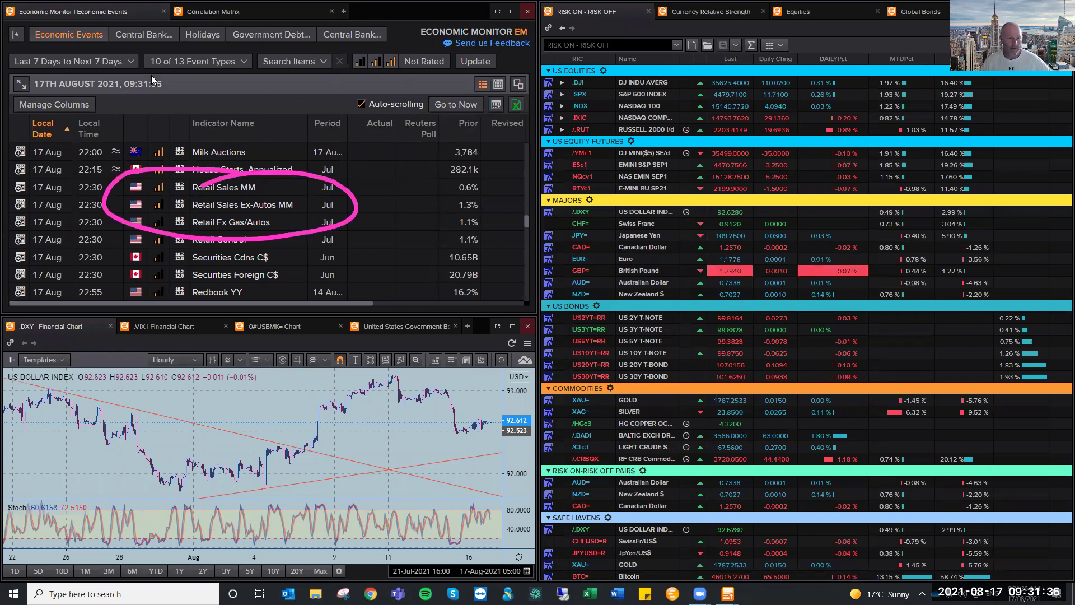
{"action": "key", "text": "Escape"}
- Circle the 16:00 UK employment and earnings releases in the economic events list and draw an arrow to the 19:00 GDP Flash Estimate QQ
{"action": "scroll", "coordinate": [280, 235], "scroll_direction": "up", "scroll_amount": 5}
{"action": "scroll", "coordinate": [280, 232], "scroll_direction": "down", "scroll_amount": 2}
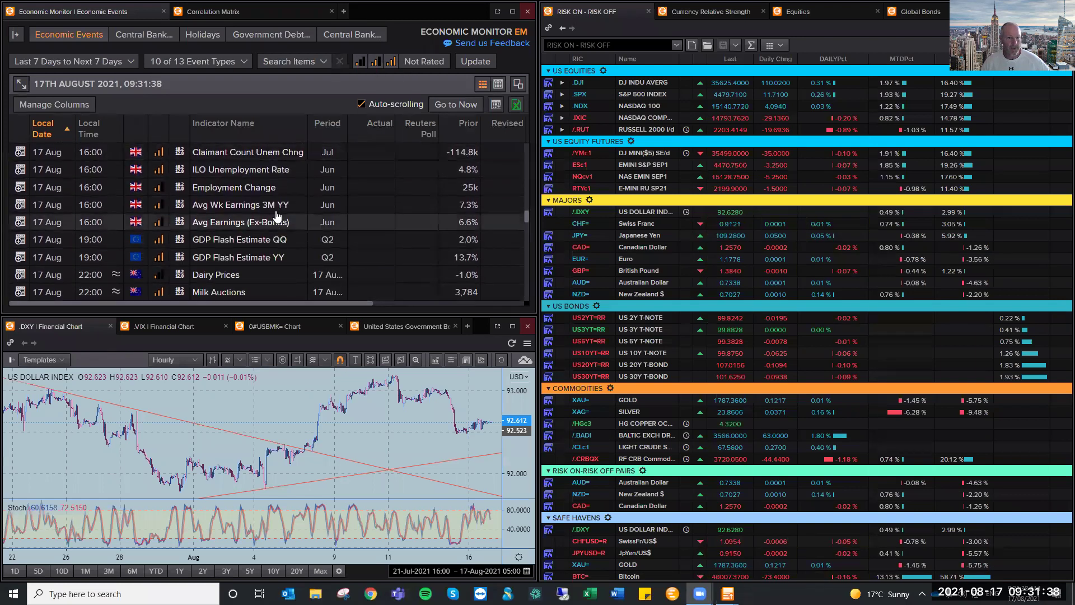
{"action": "mouse_move", "coordinate": [301, 140]}
{"action": "left_mouse_down"}
{"action": "mouse_move", "coordinate": [324, 227]}
{"action": "mouse_move", "coordinate": [409, 190]}
{"action": "left_mouse_up"}
{"action": "left_click_drag", "start_coordinate": [429, 232], "coordinate": [351, 249]}
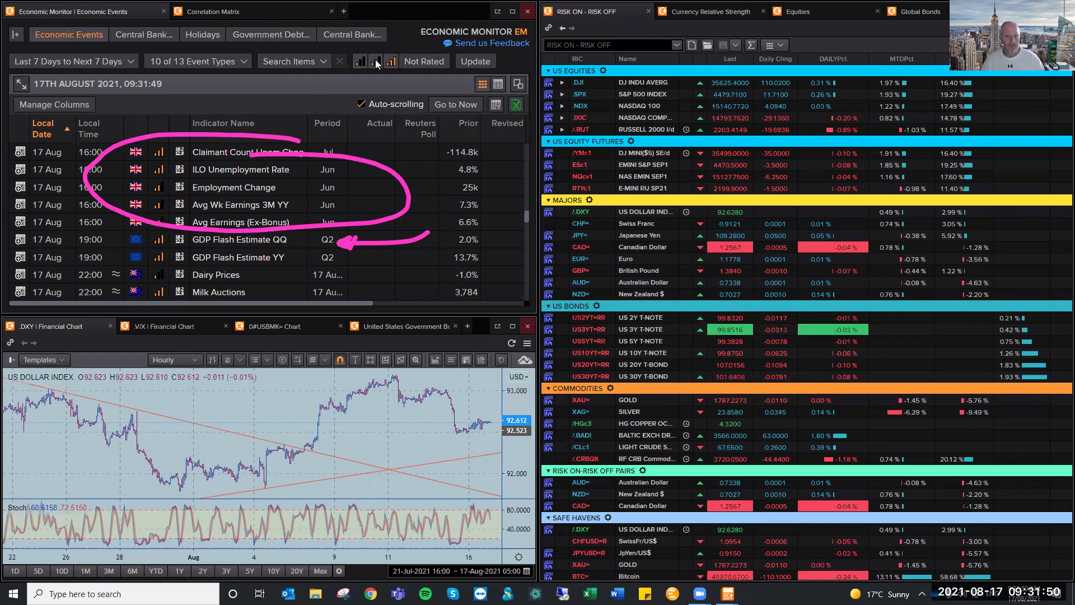
- Switch to the multi-chart layout and draw sideways arrows on DXY, CHF, EUR, GBP, AUD and NZD, a rising one on CAD and a falling one on JPY
{"action": "key", "text": "alt+Tab"}
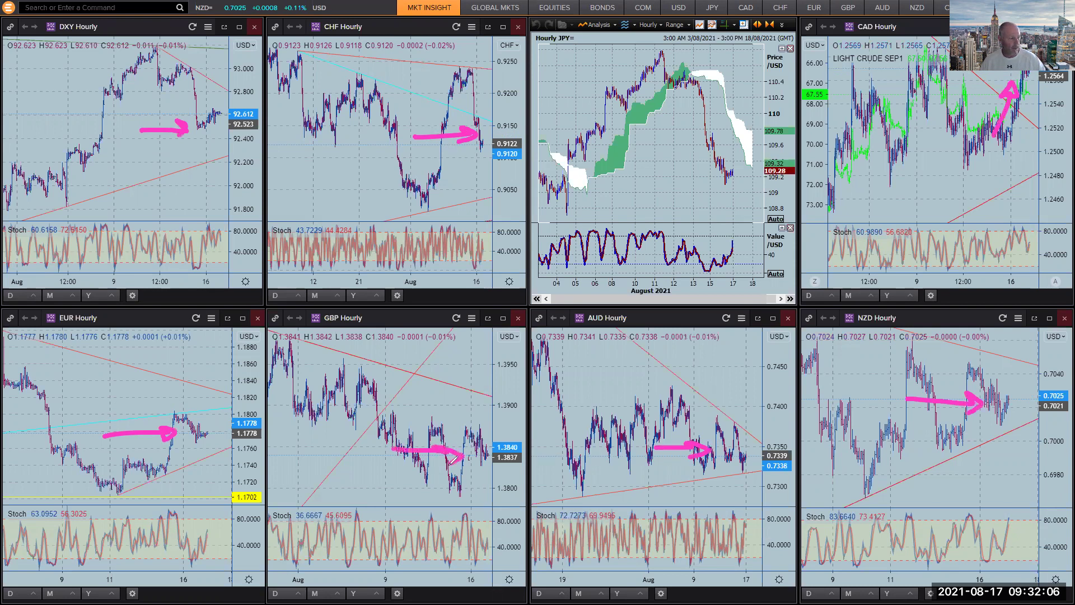
{"action": "left_click_drag", "start_coordinate": [672, 73], "coordinate": [719, 160]}
{"action": "mouse_move", "coordinate": [690, 140]}
{"action": "left_mouse_down"}
{"action": "mouse_move", "coordinate": [716, 158]}
{"action": "mouse_move", "coordinate": [721, 137]}
{"action": "left_mouse_up"}
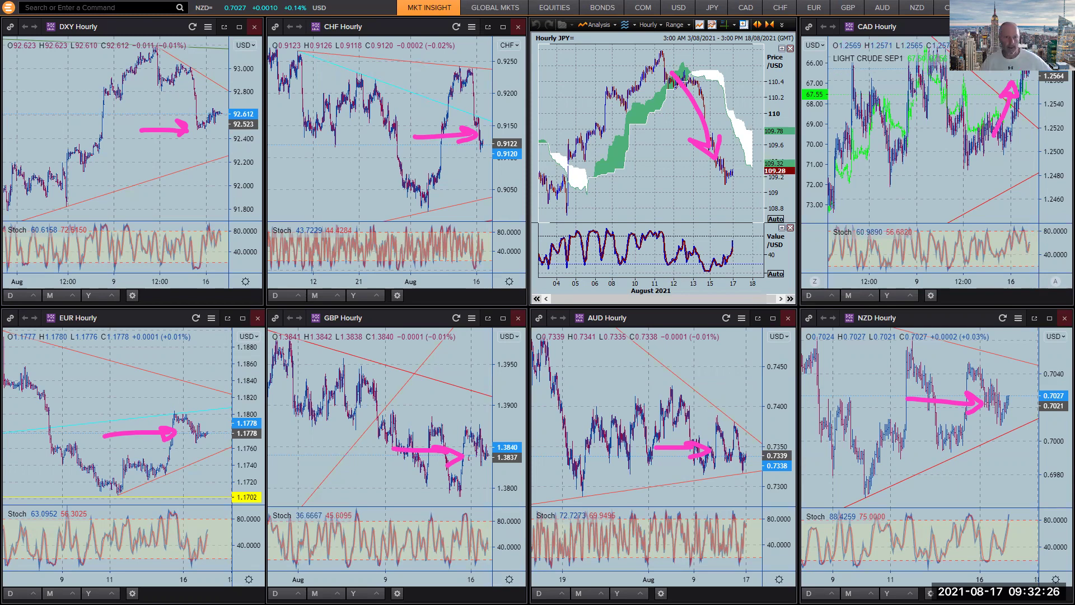
- Switch to the Economic Monitor, circle the 06:00 US capital flow and 13:00 RBNZ Offshore Holdings releases with an arrow, and clear the marks
{"action": "key", "text": "alt+Tab"}
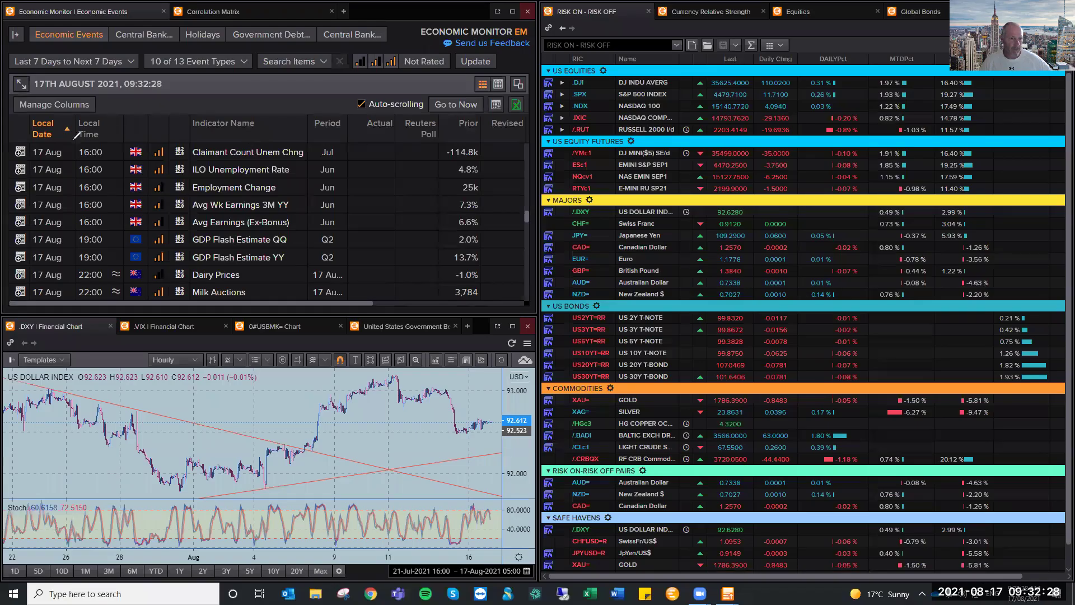
{"action": "mouse_move", "coordinate": [248, 140]}
{"action": "left_mouse_down"}
{"action": "mouse_move", "coordinate": [327, 210]}
{"action": "mouse_move", "coordinate": [135, 131]}
{"action": "left_mouse_up"}
{"action": "left_click_drag", "start_coordinate": [401, 118], "coordinate": [365, 167]}
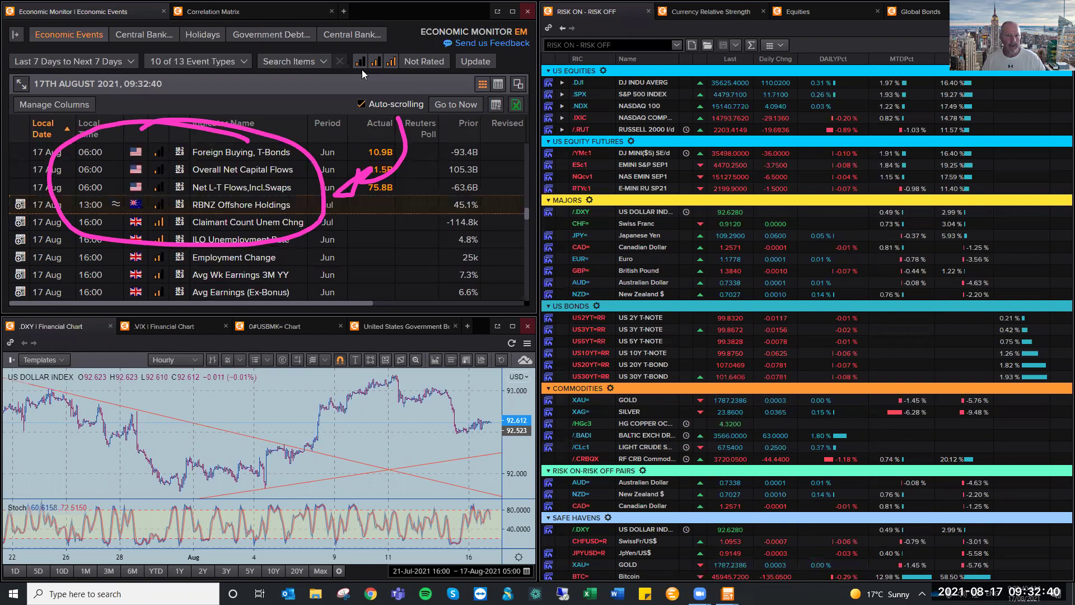
{"action": "left_click", "coordinate": [204, 79]}
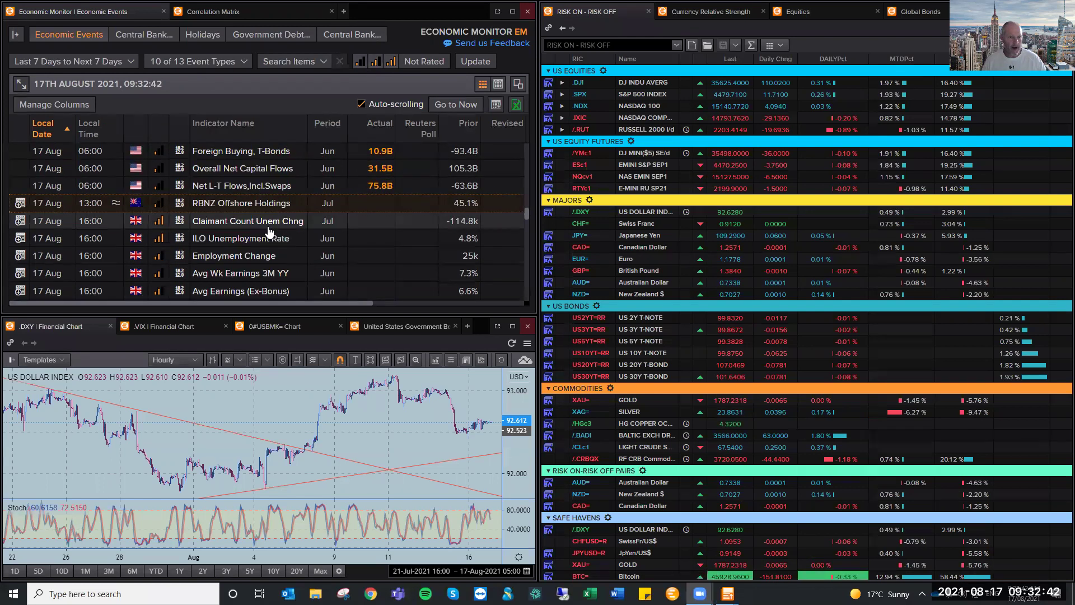
{"action": "scroll", "coordinate": [269, 232], "scroll_direction": "down", "scroll_amount": 1}
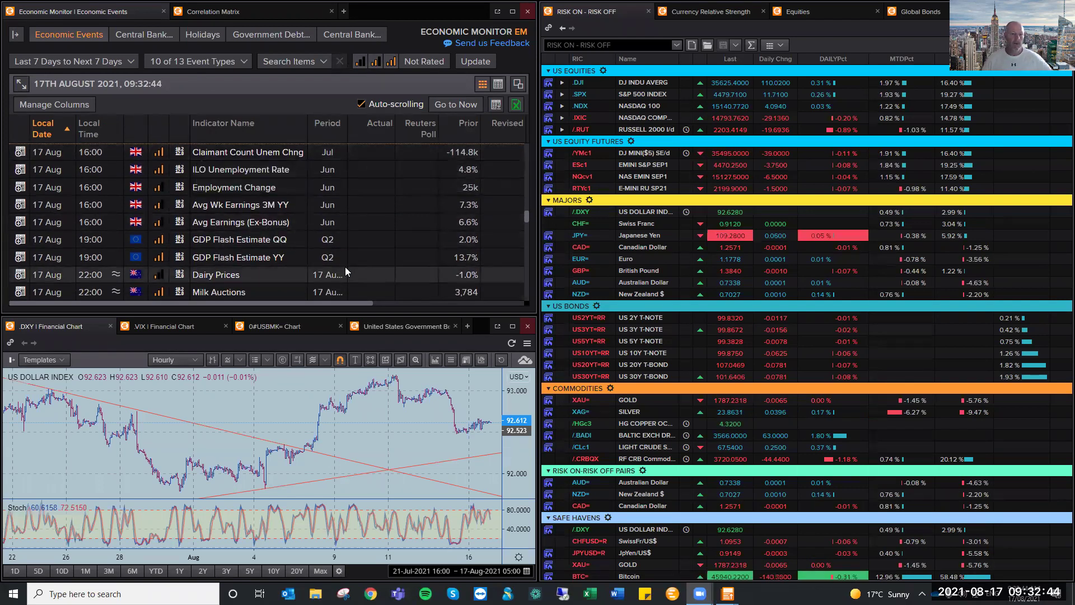